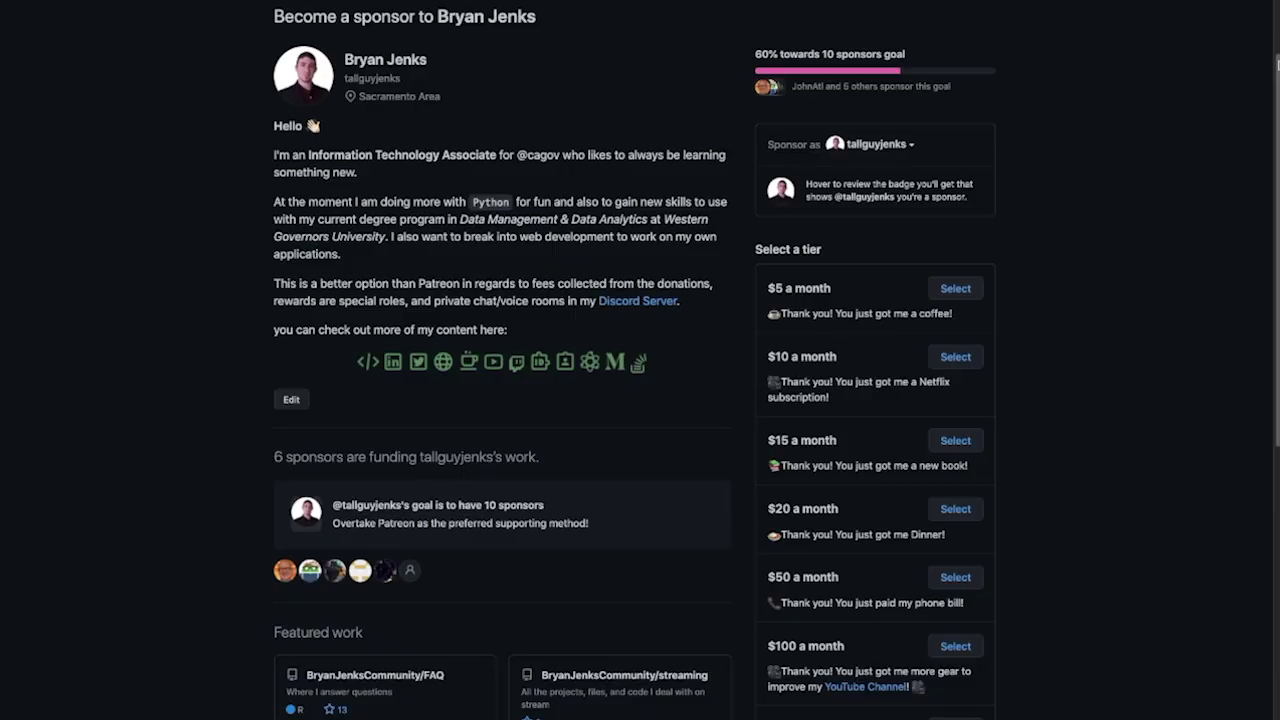
scroll(1277, 63, down, 2)
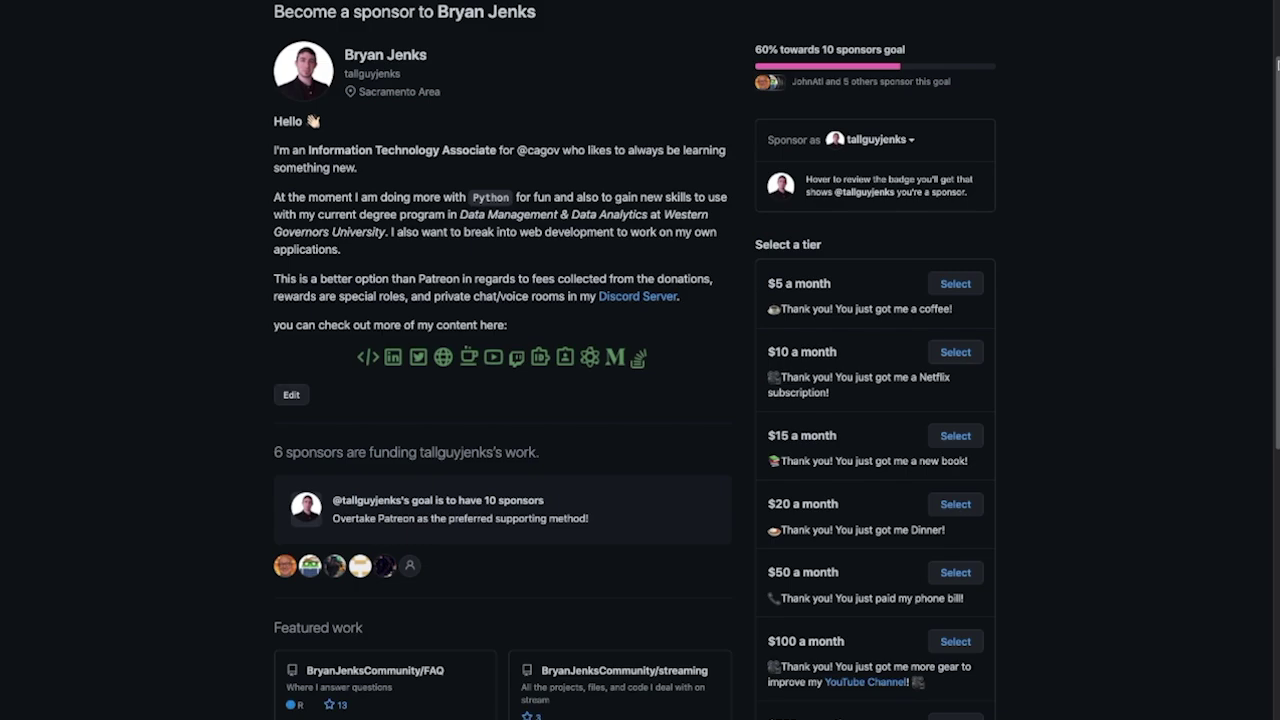
scroll(1277, 63, down, 3)
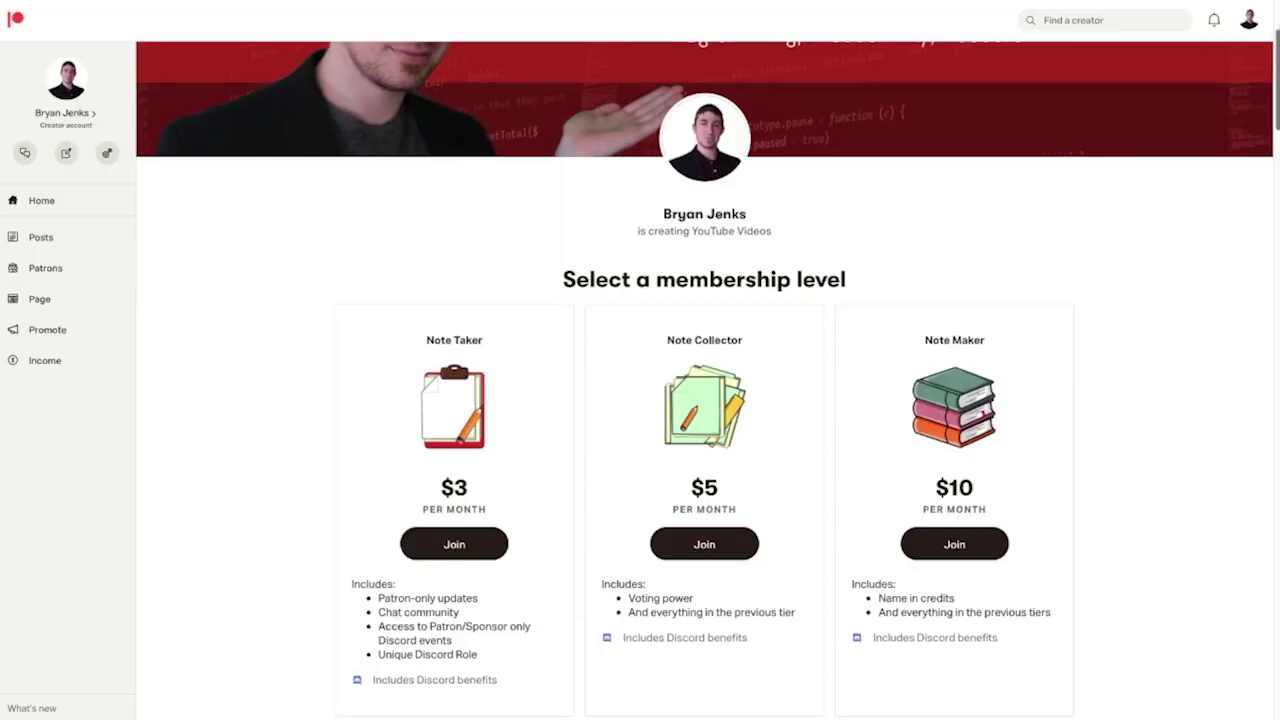
scroll(704, 400, down, 3)
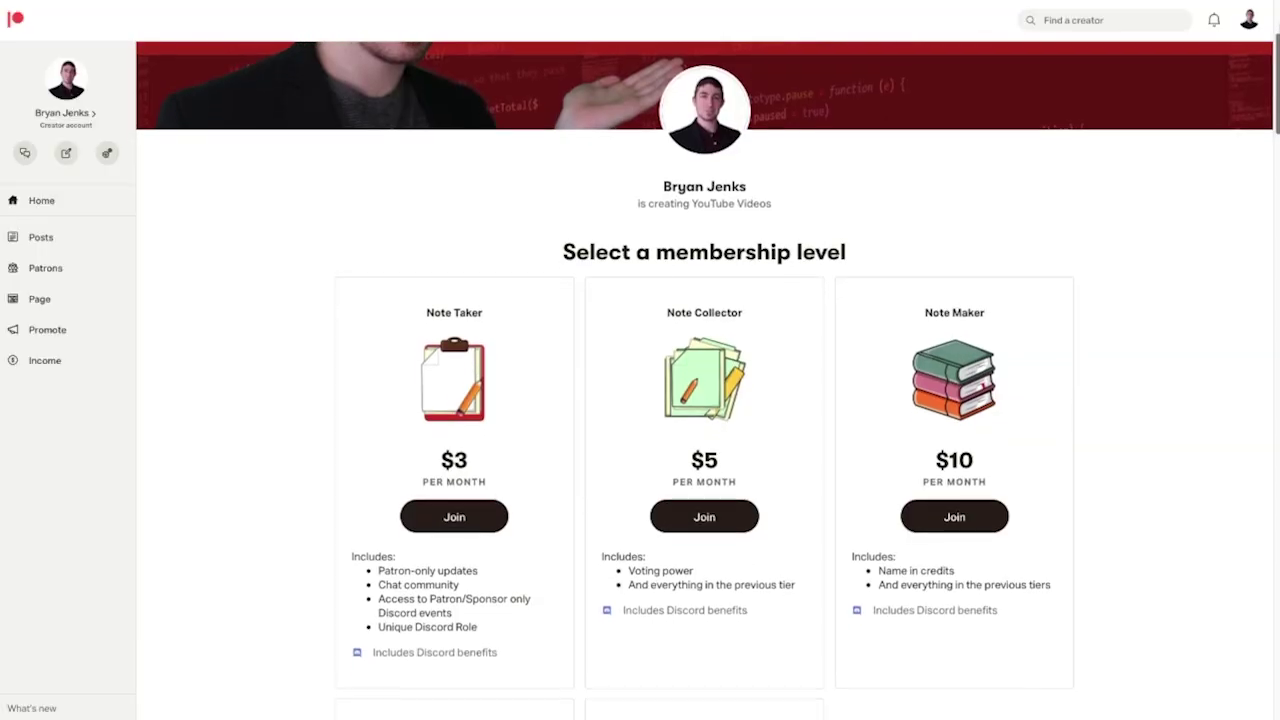
scroll(704, 400, down, 2)
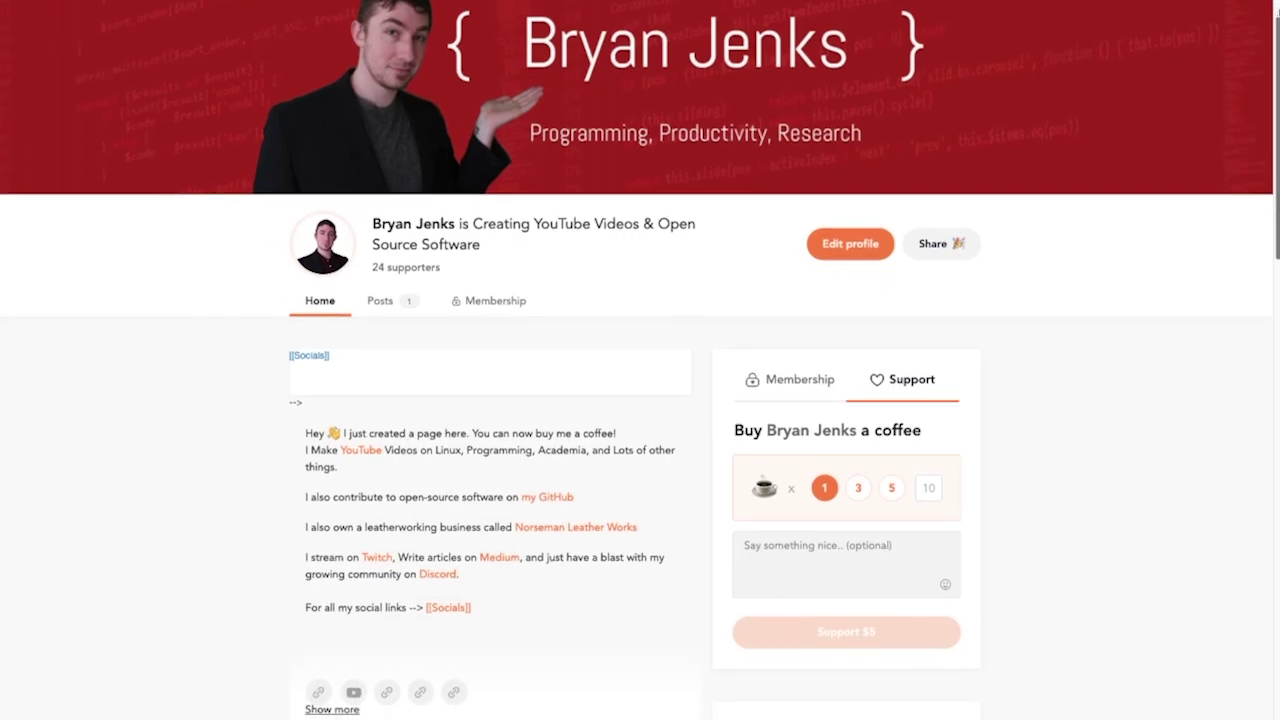
scroll(640, 400, down, 3)
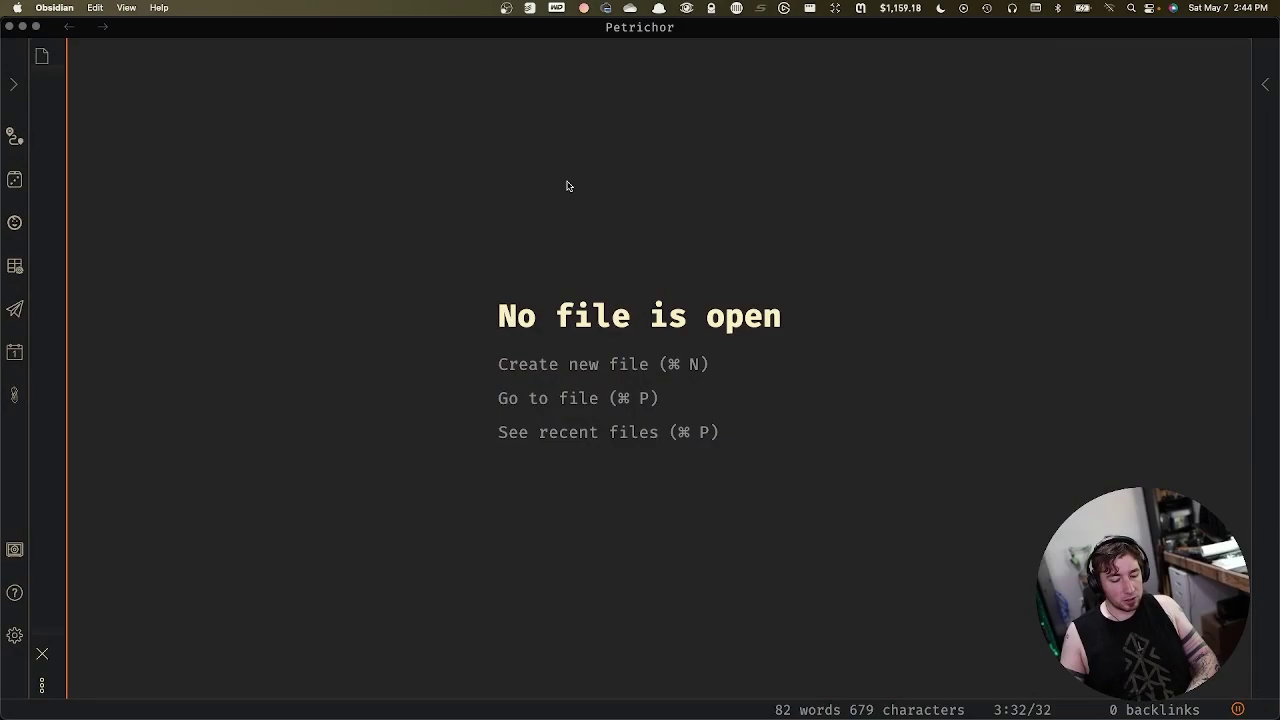
Search the community plugins for "media ex" and open the Media Extended plugin's page
key(super+comma)
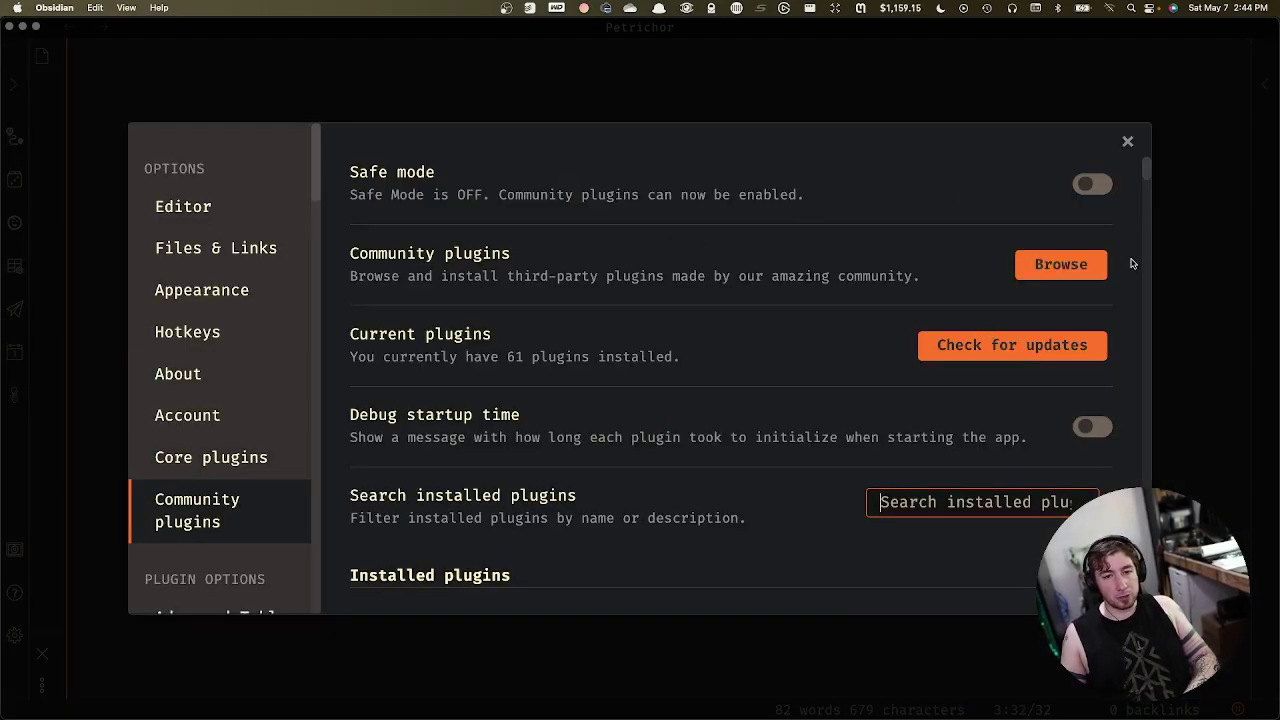
click(1069, 272)
click(344, 106)
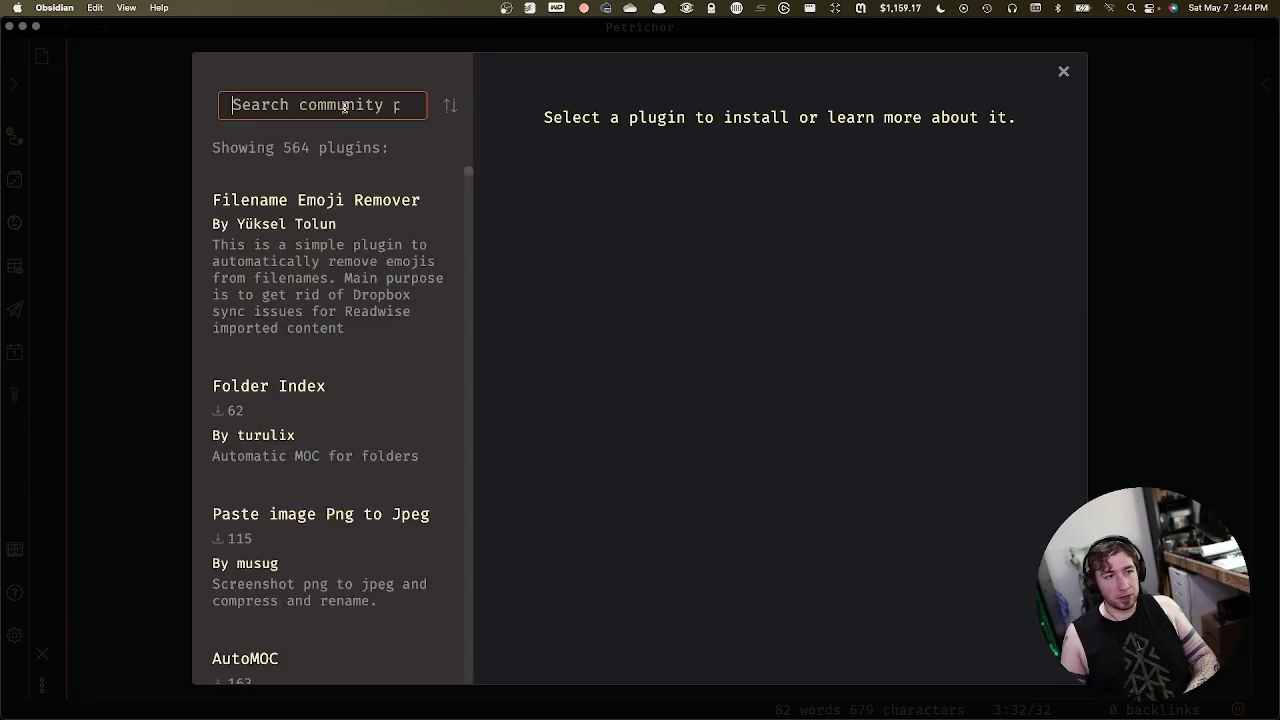
text(media e)
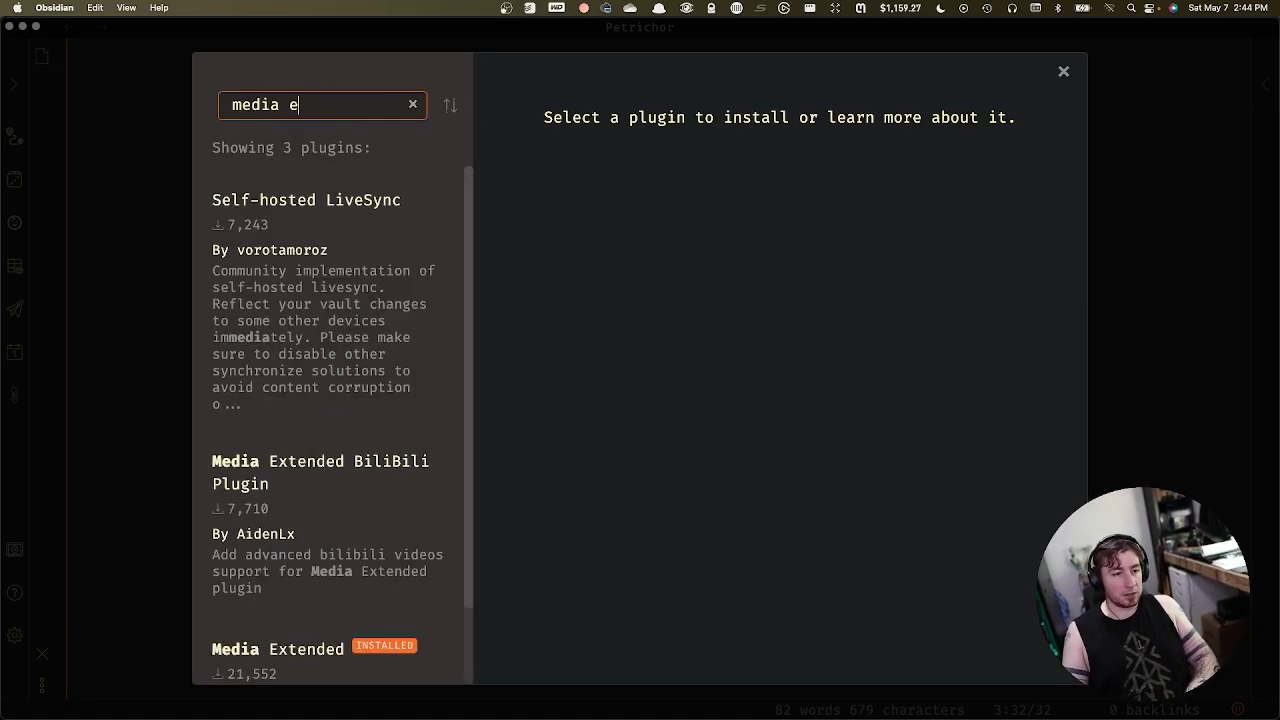
text(x)
click(404, 394)
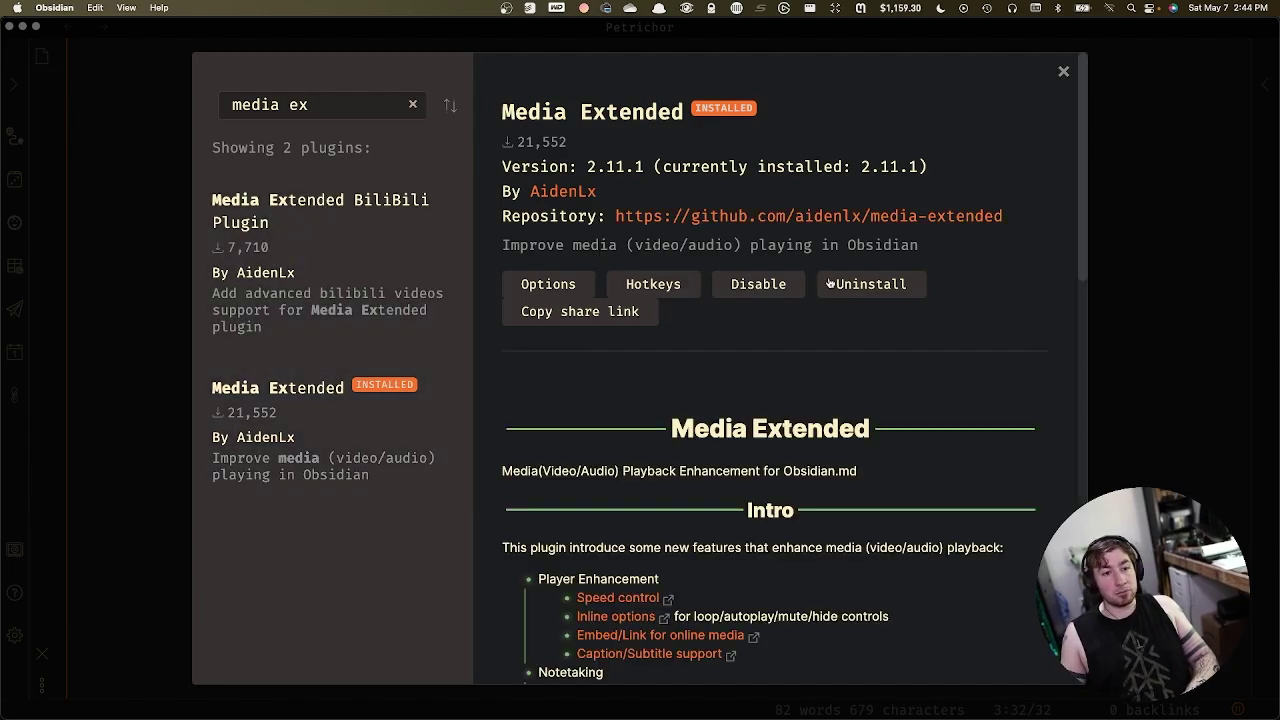
Read through the Media Extended plugin's description, including its demo, usage and installation sections, and close the settings
scroll(760, 258, down, 10)
scroll(790, 263, down, 2)
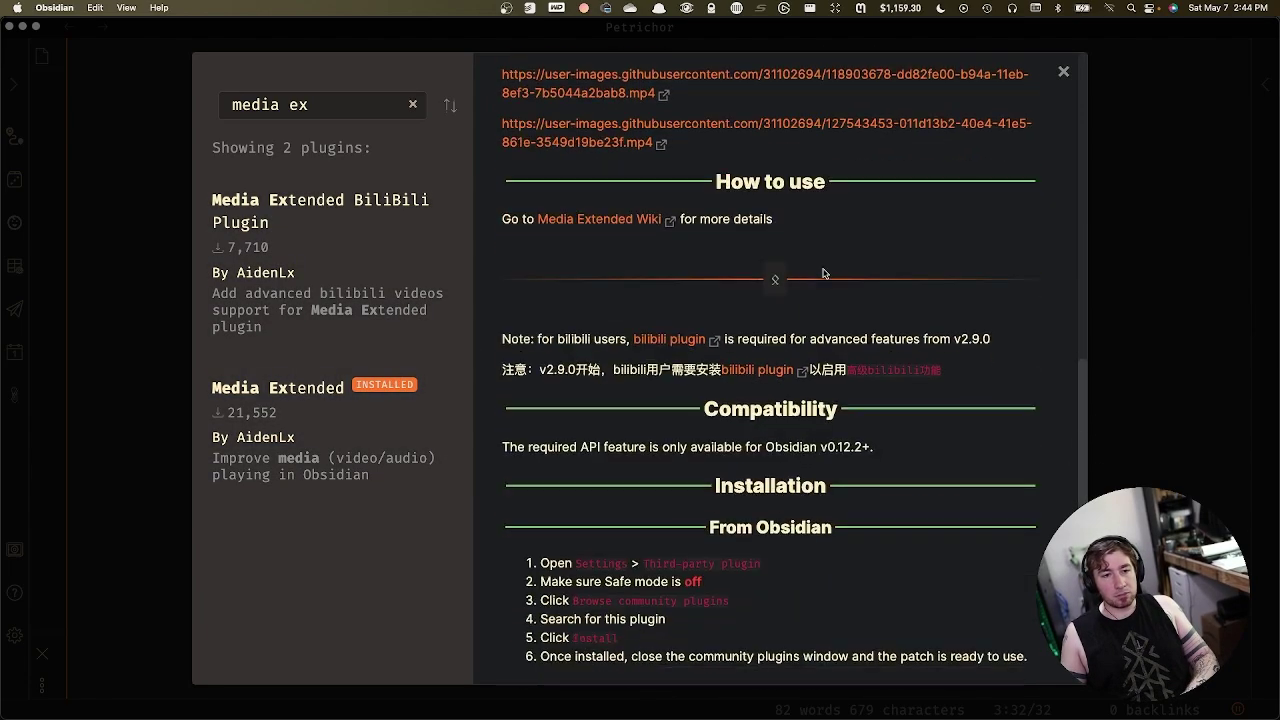
scroll(760, 290, up, 5)
scroll(715, 282, down, 7)
scroll(604, 110, up, 5)
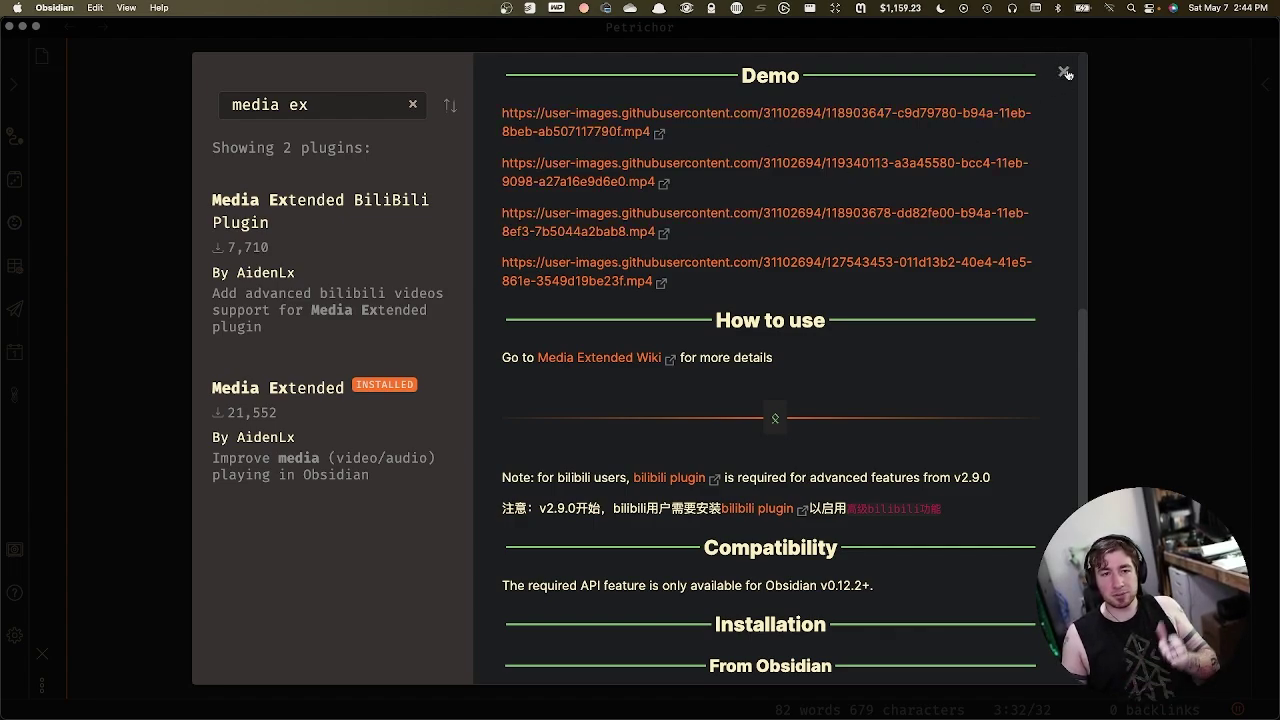
key(Escape)
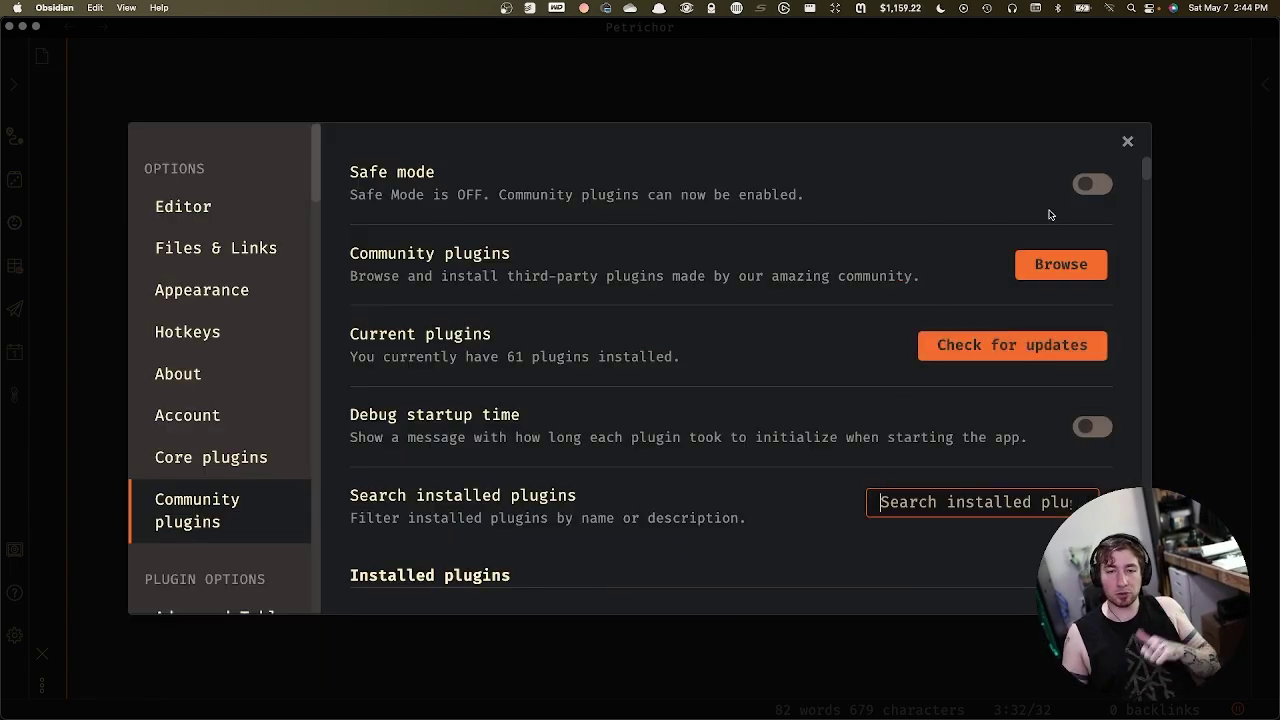
click(1128, 143)
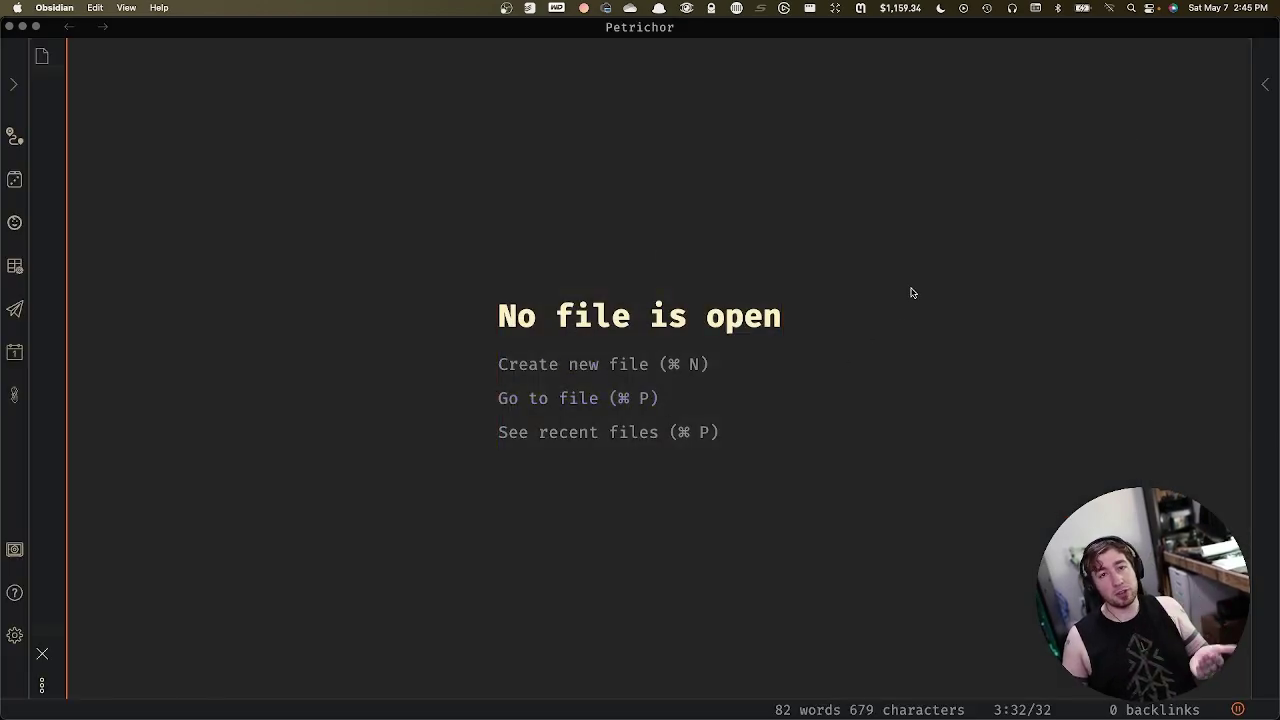
Open the Media Extended plugin's options in the settings
key(super+comma)
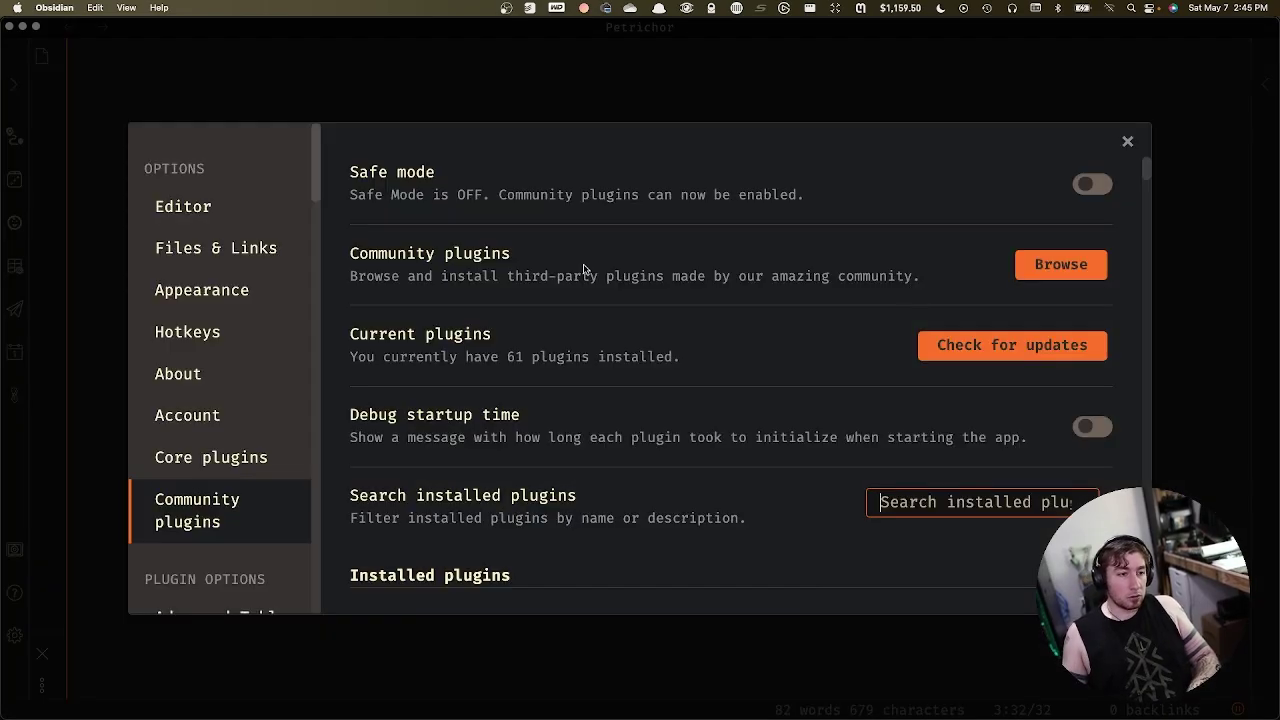
scroll(150, 498, down, 20)
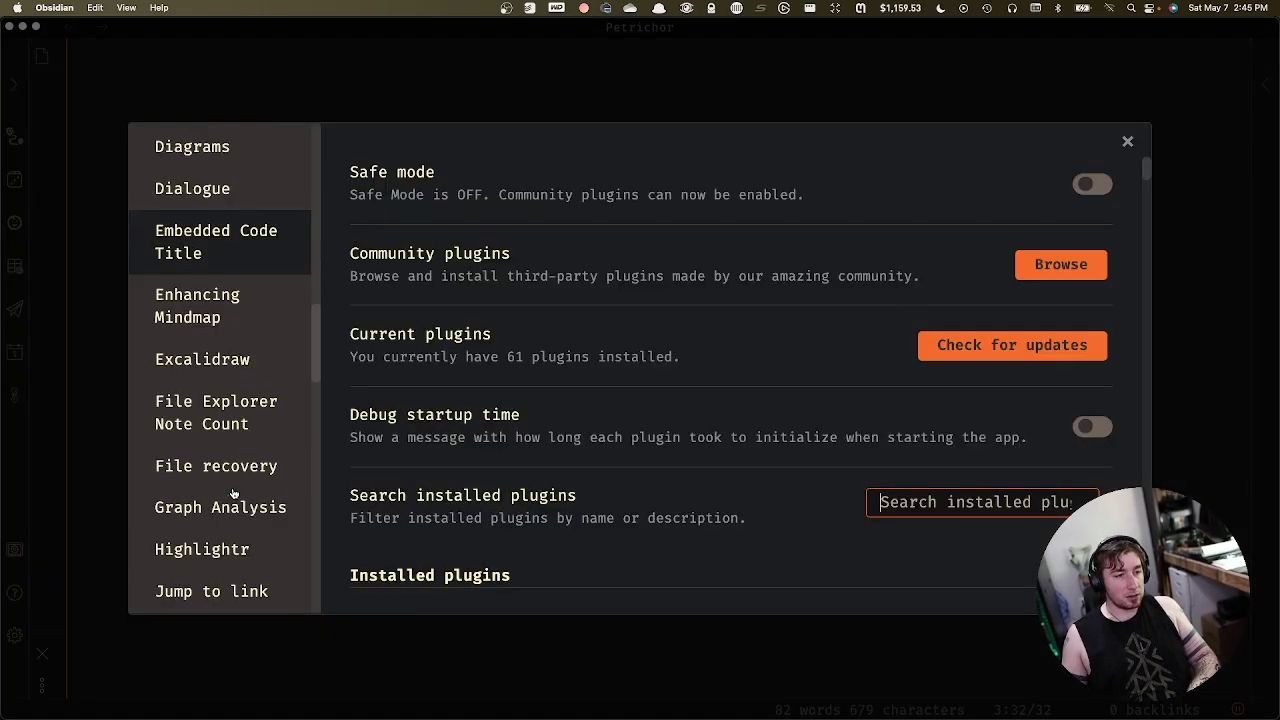
scroll(214, 366, down, 10)
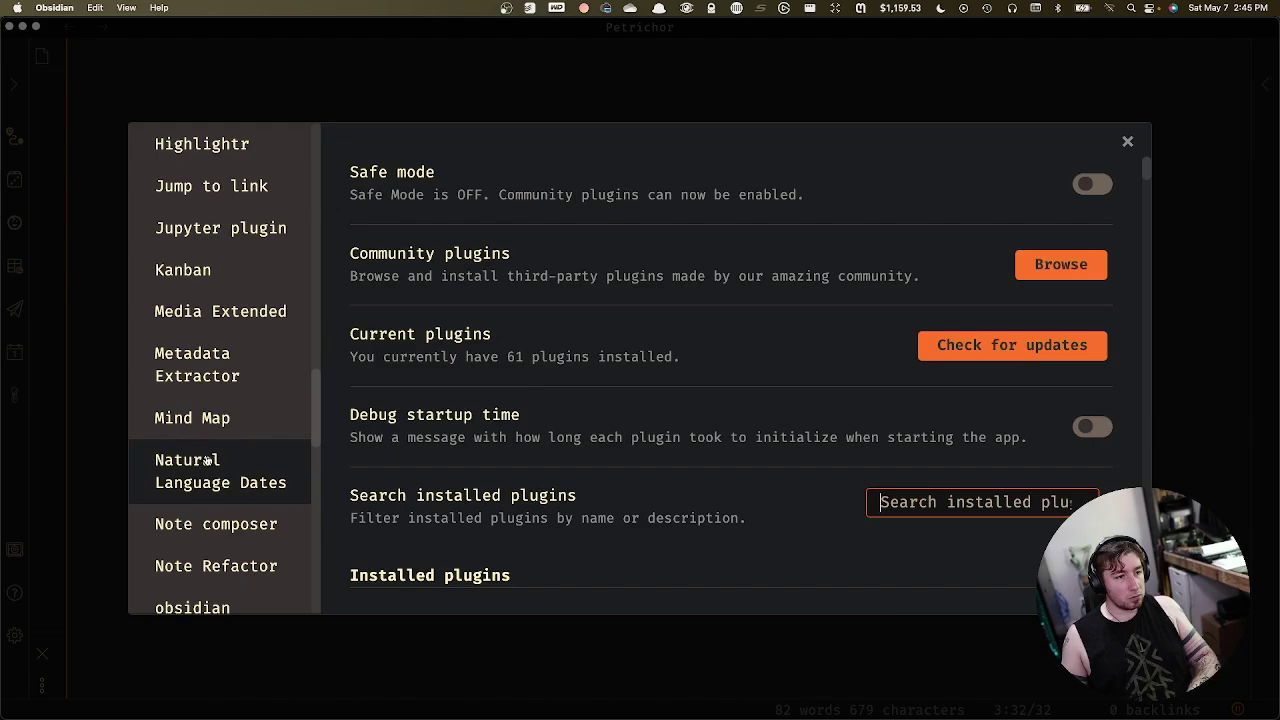
click(205, 374)
click(214, 328)
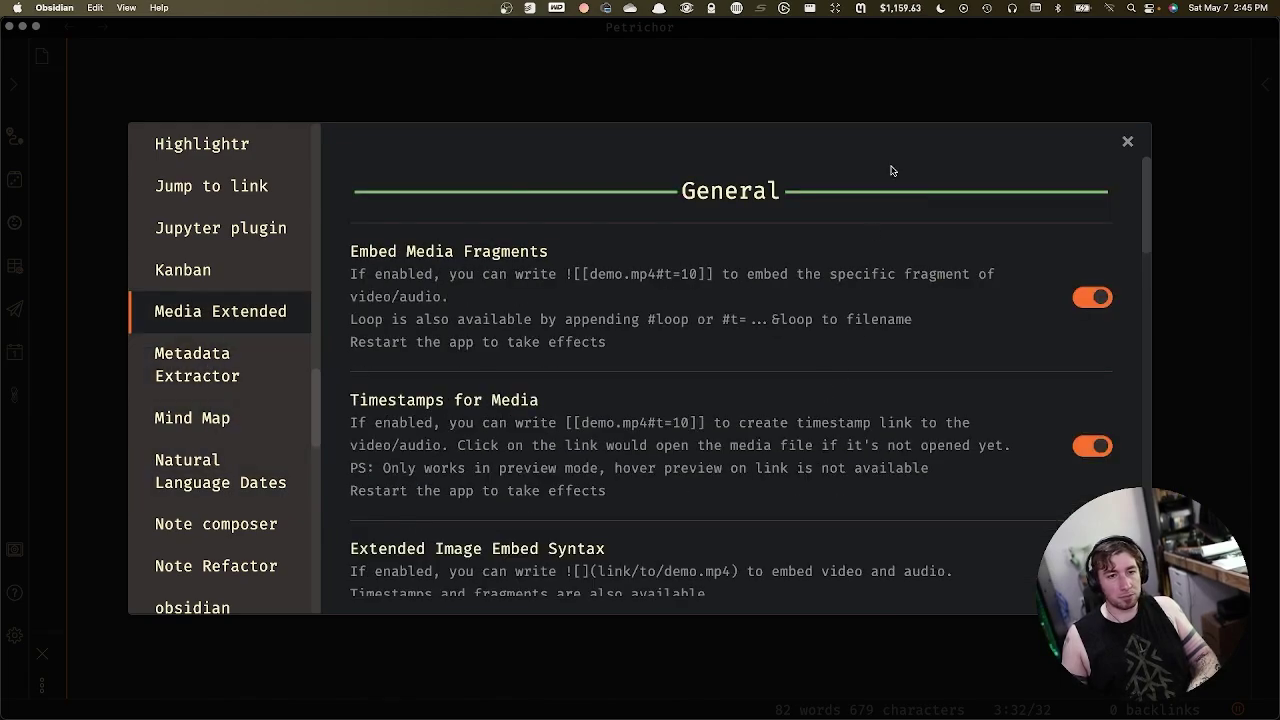
Review Media Extended's options for media fragments, timestamps, extended image embed syntax and note taking
scroll(724, 257, down, 1)
scroll(640, 300, down, 3)
scroll(680, 297, up, 3)
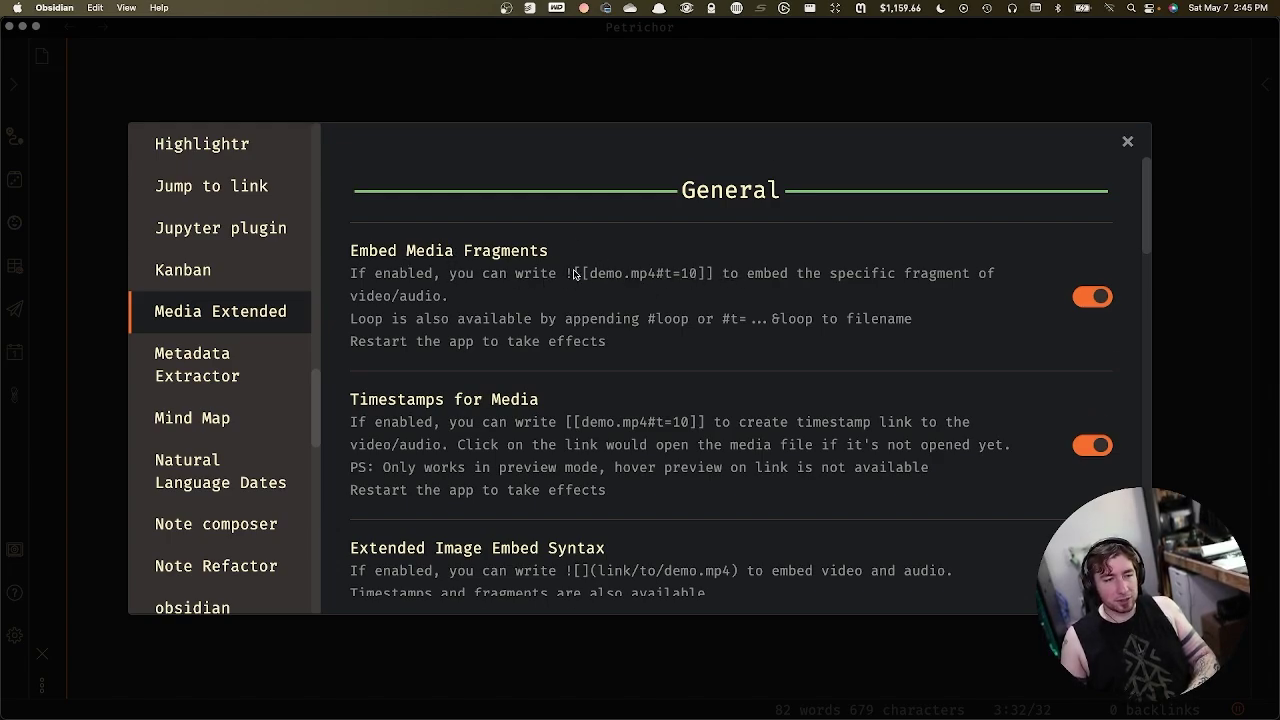
scroll(575, 273, down, 1)
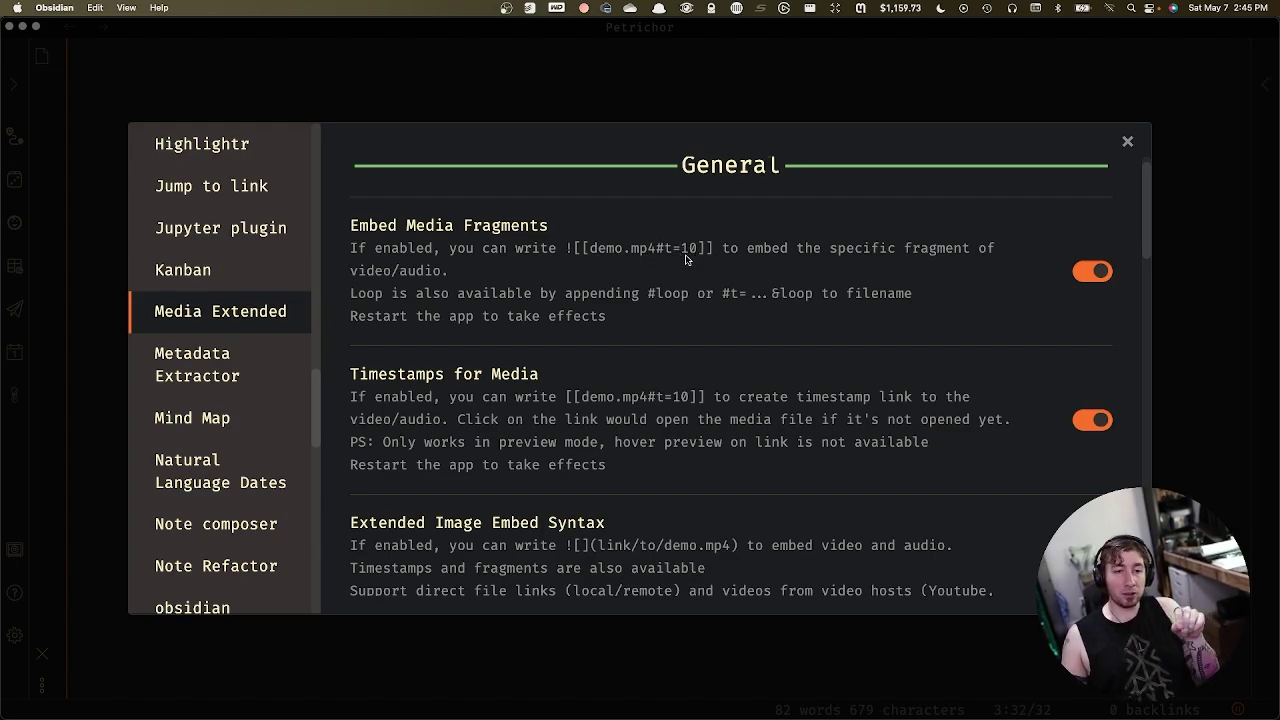
scroll(896, 300, down, 3)
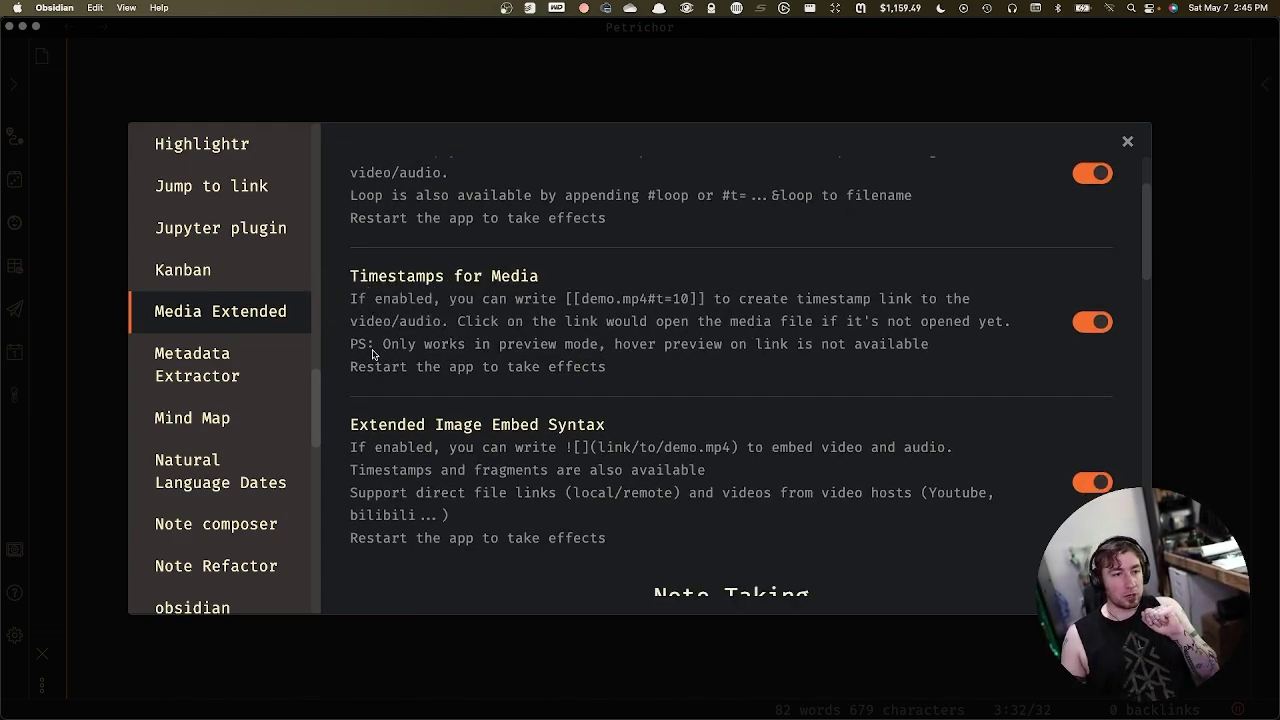
scroll(507, 345, down, 4)
scroll(507, 345, down, 4)
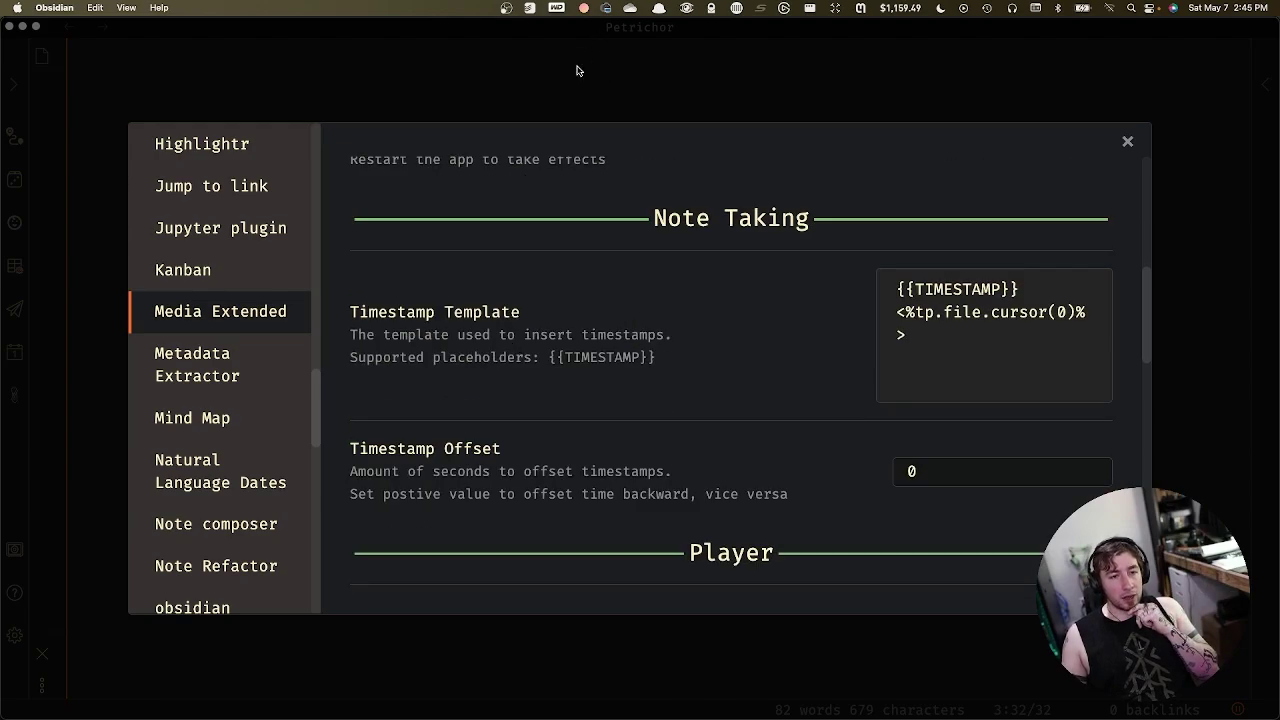
scroll(623, 366, up, 3)
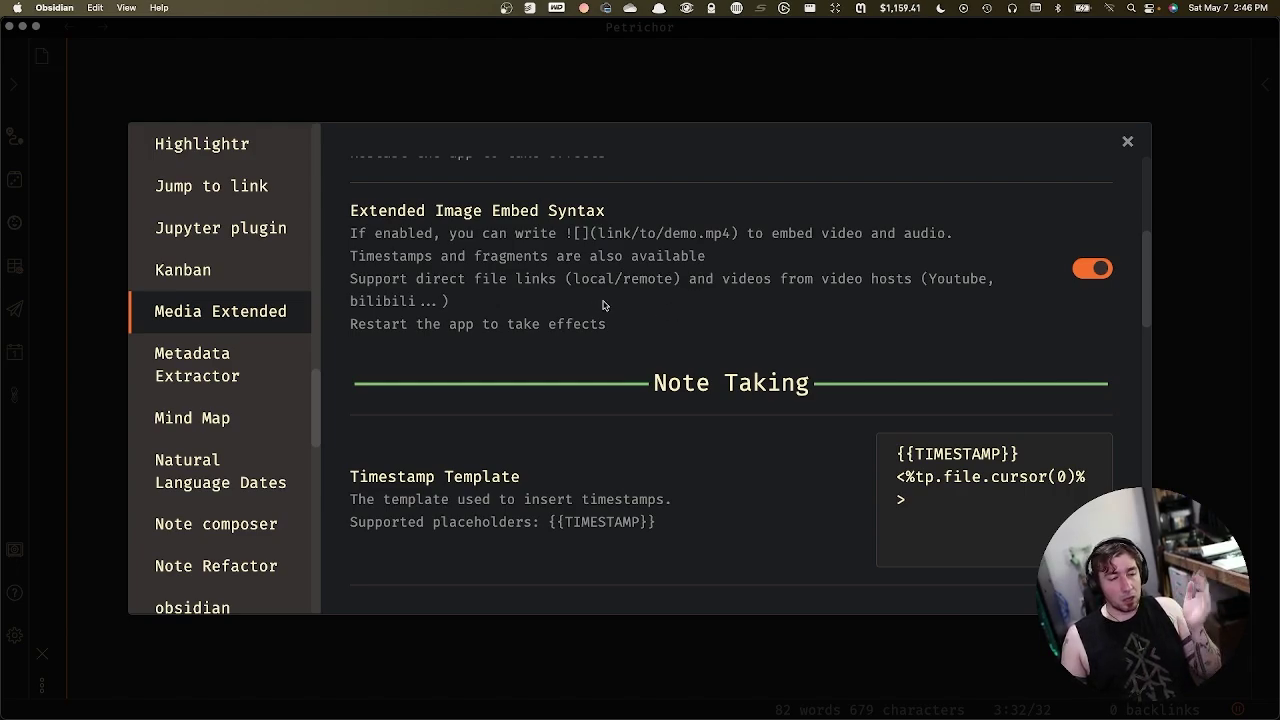
scroll(605, 306, down, 3)
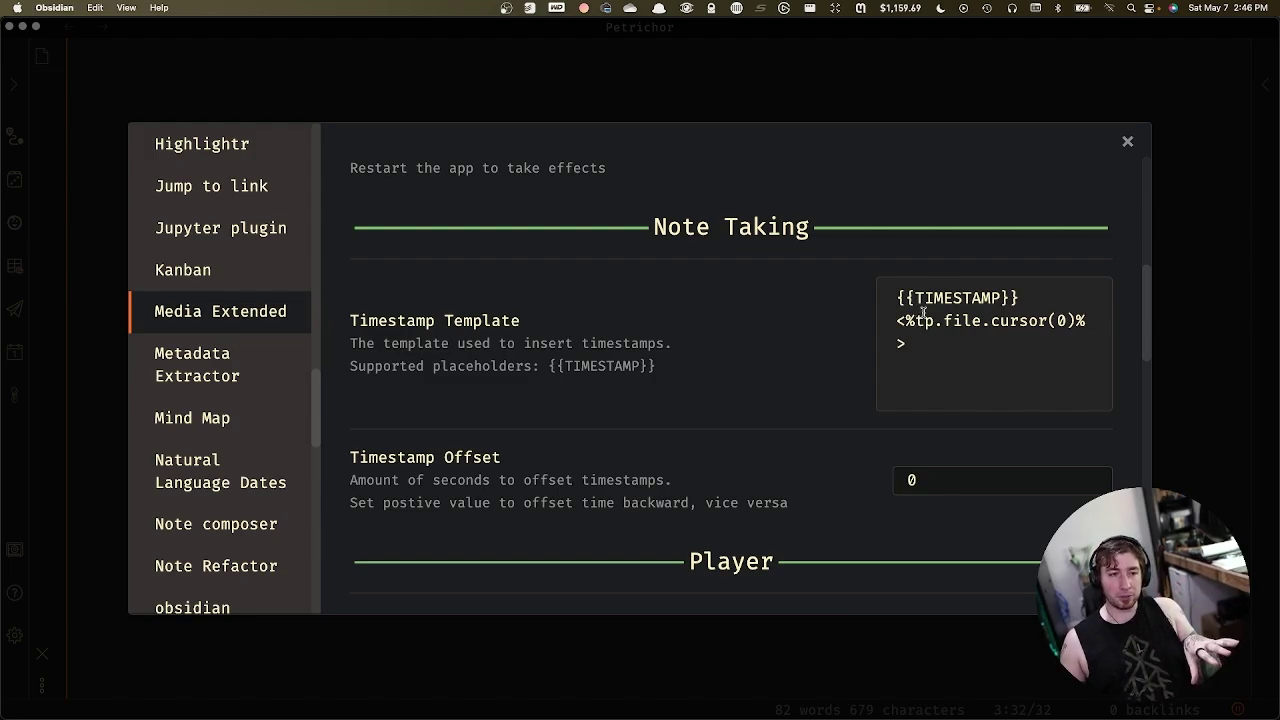
Examine the Timestamp Template by highlighting its {{TIMESTAMP}} placeholder and its <%tp.file.cursor(0)%> cursor command
mouse_move(1034, 297)
mouse_down()
mouse_move(877, 312)
mouse_move(1034, 297)
mouse_up()
click(1034, 295)
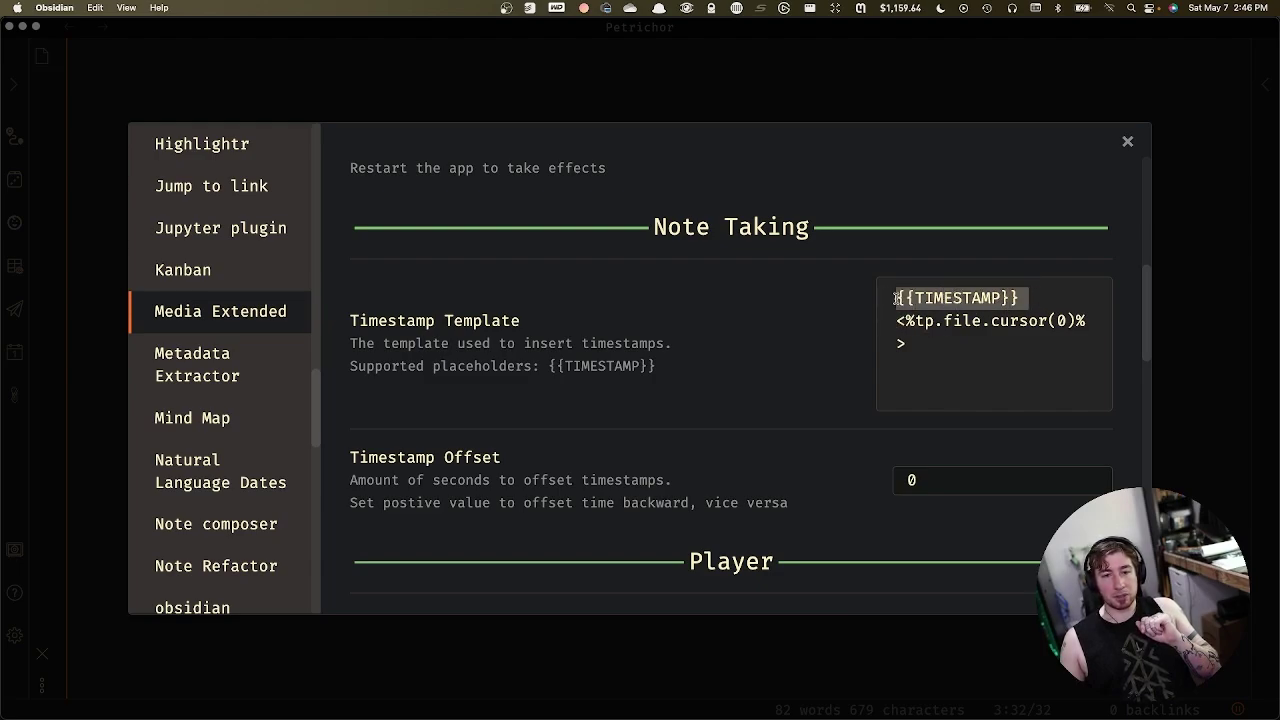
click(1022, 297)
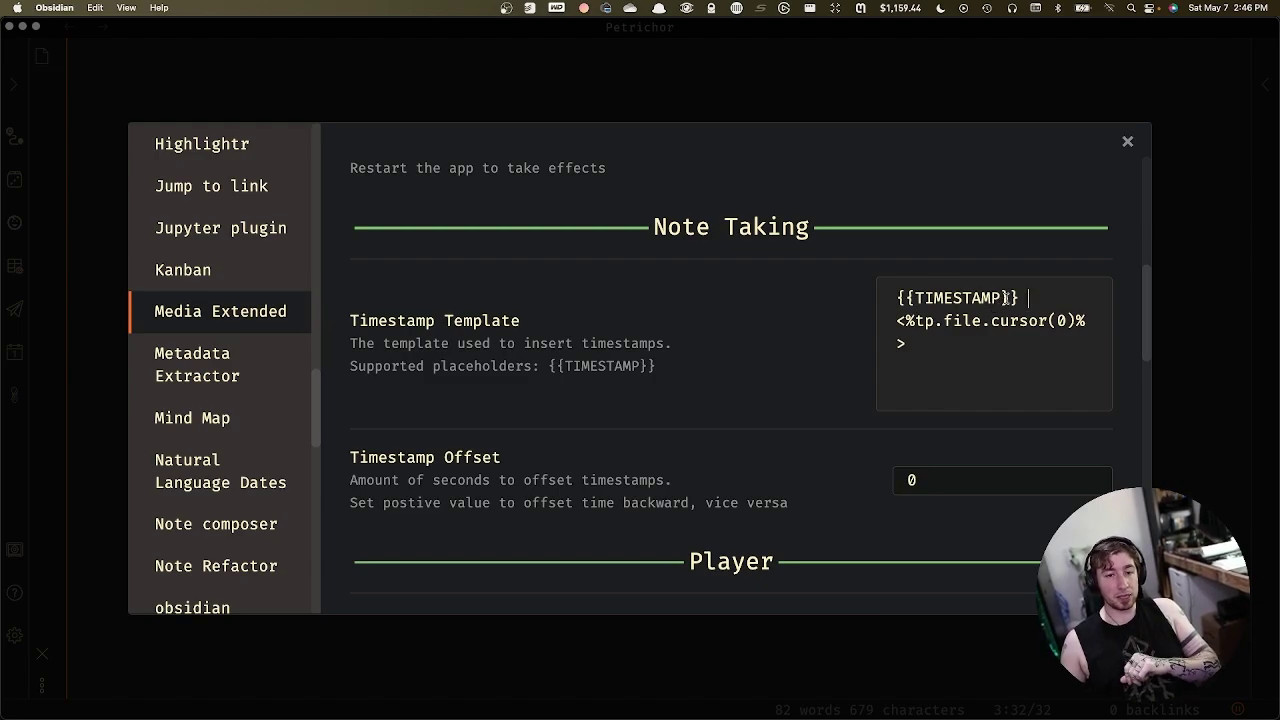
drag(1038, 297, 881, 302)
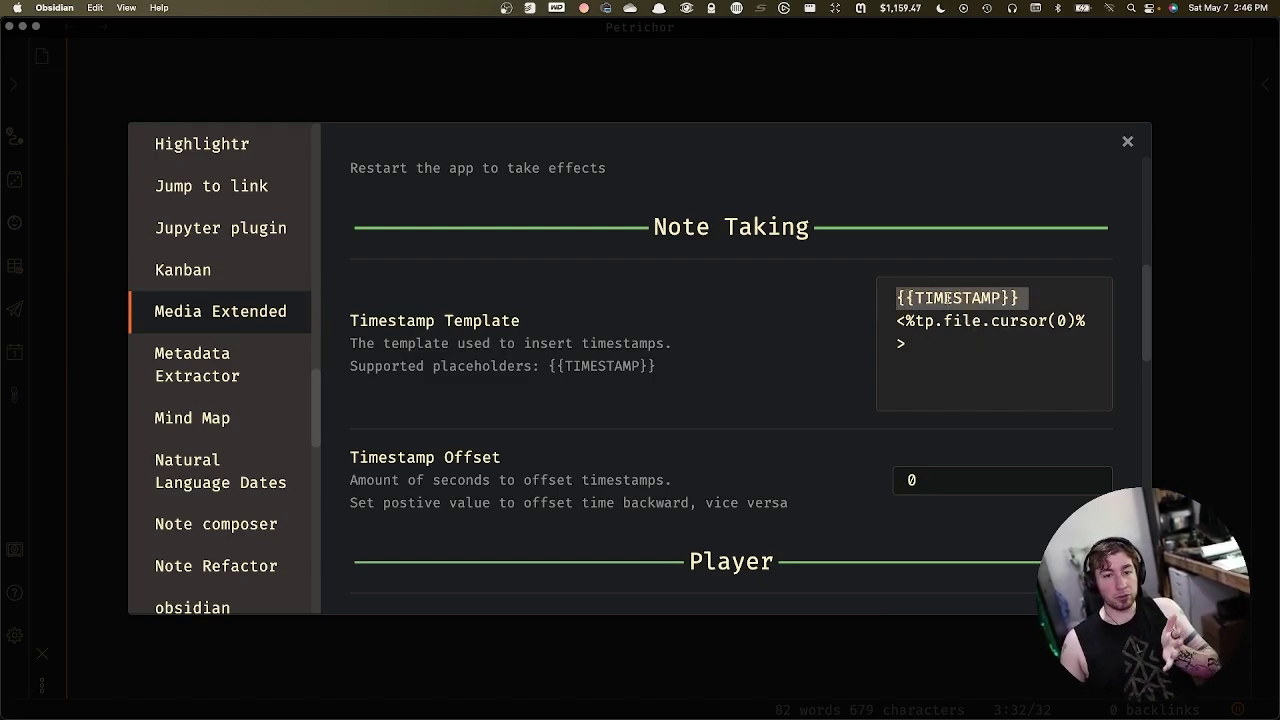
click(1064, 305)
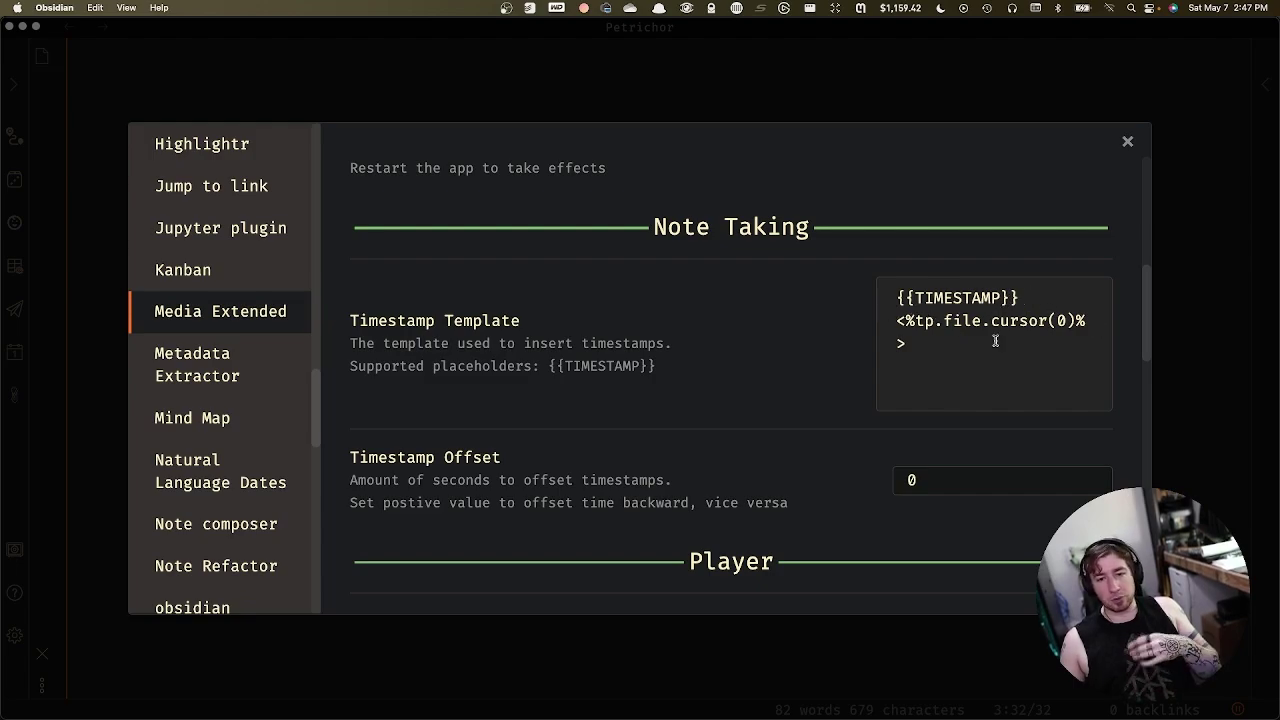
drag(924, 343, 899, 322)
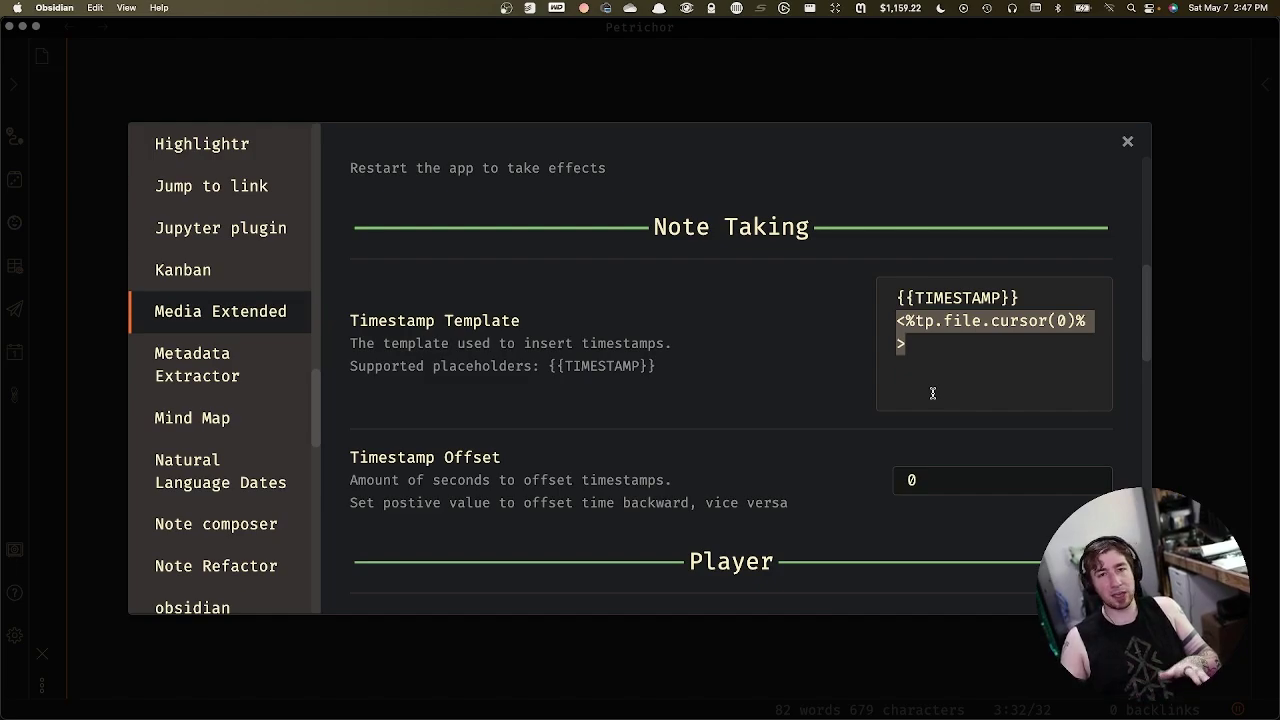
click(1039, 360)
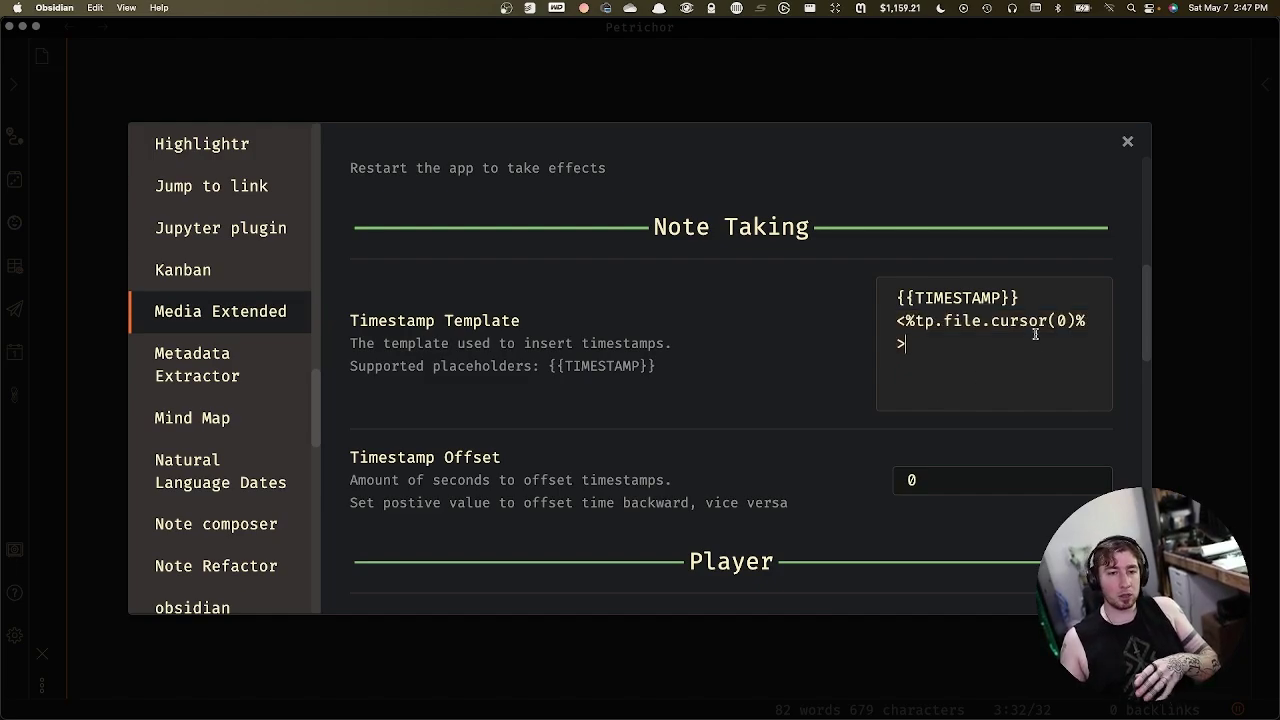
drag(885, 297, 1025, 298)
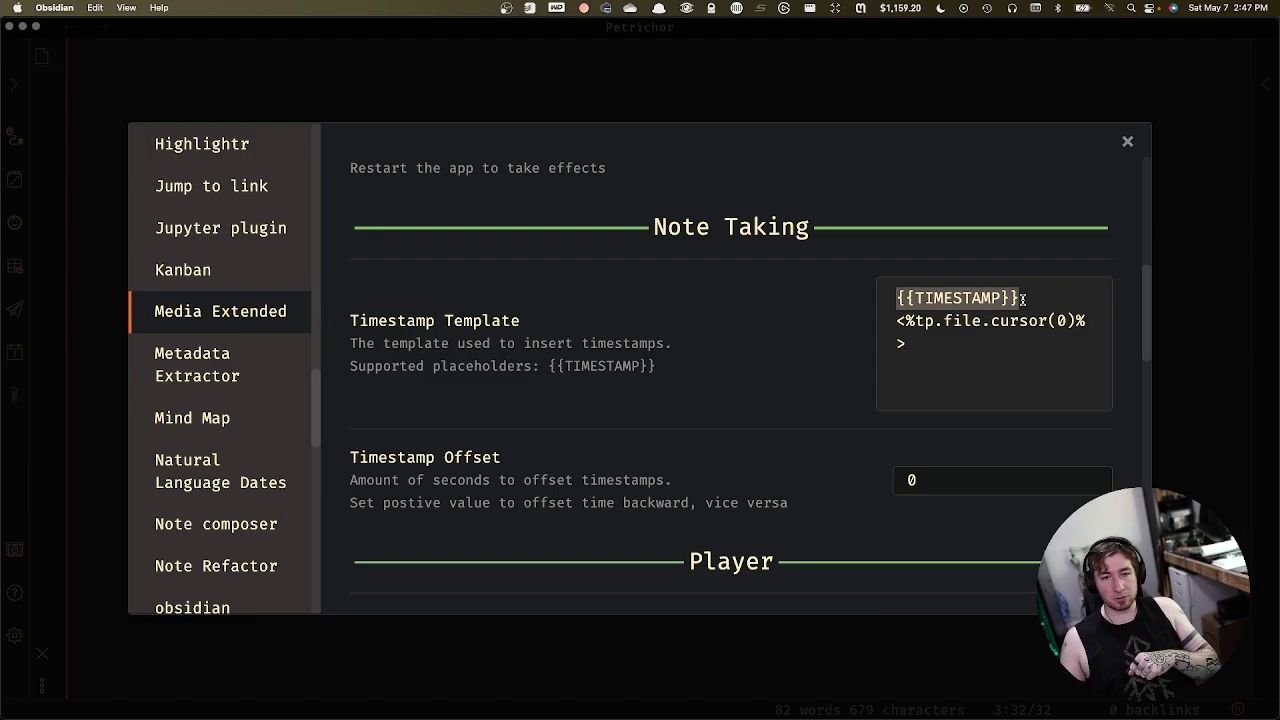
click(1036, 298)
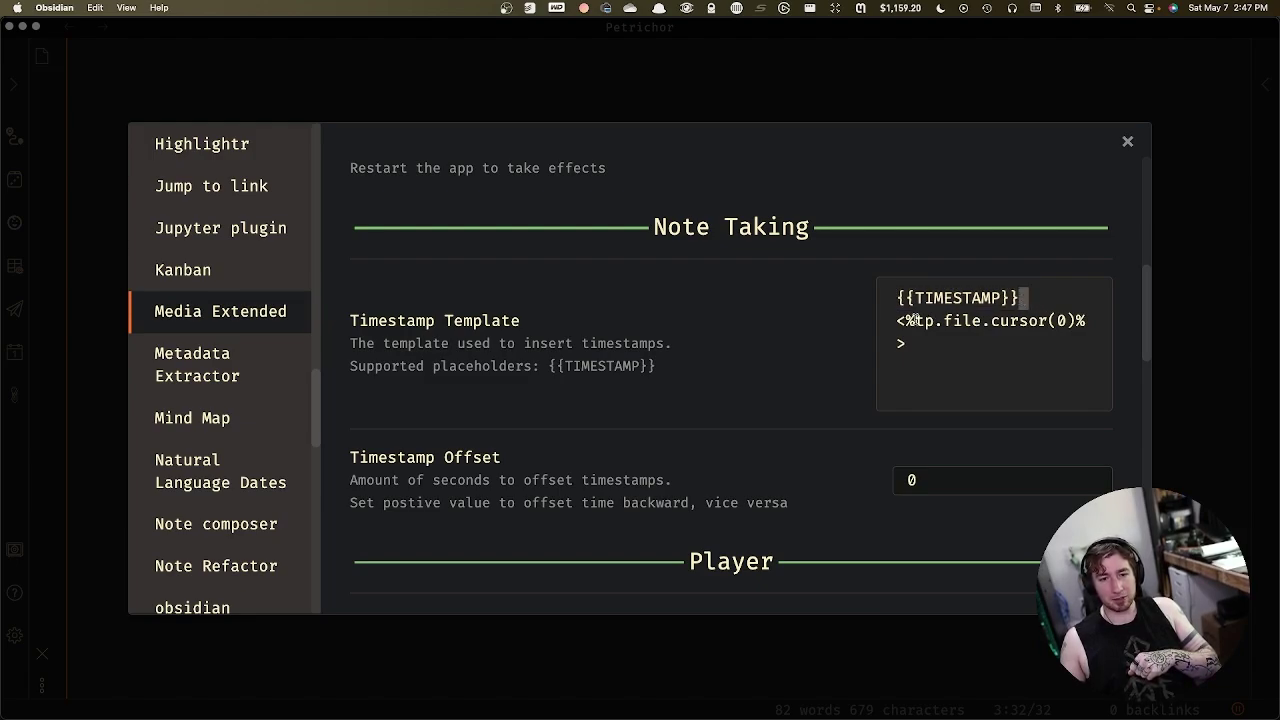
drag(899, 320, 912, 345)
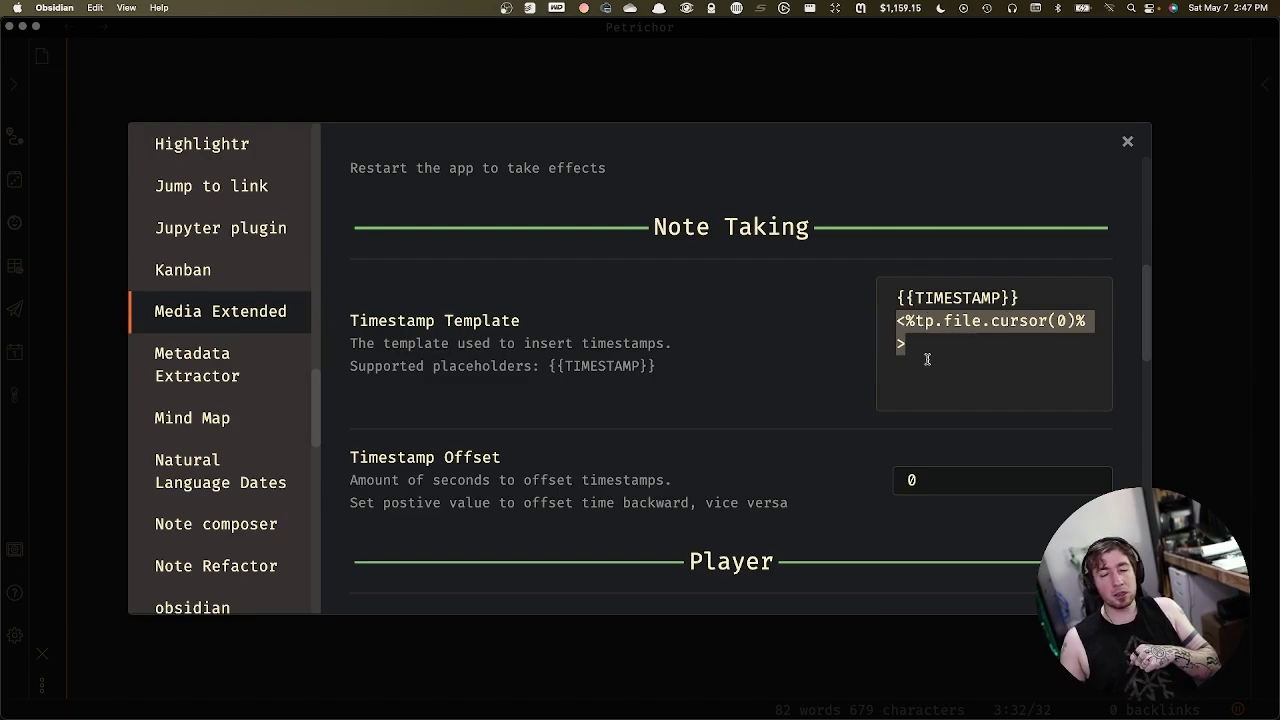
Enable the Restart control in Media Extended's Plyr Controls
scroll(757, 351, down, 1)
scroll(757, 351, down, 10)
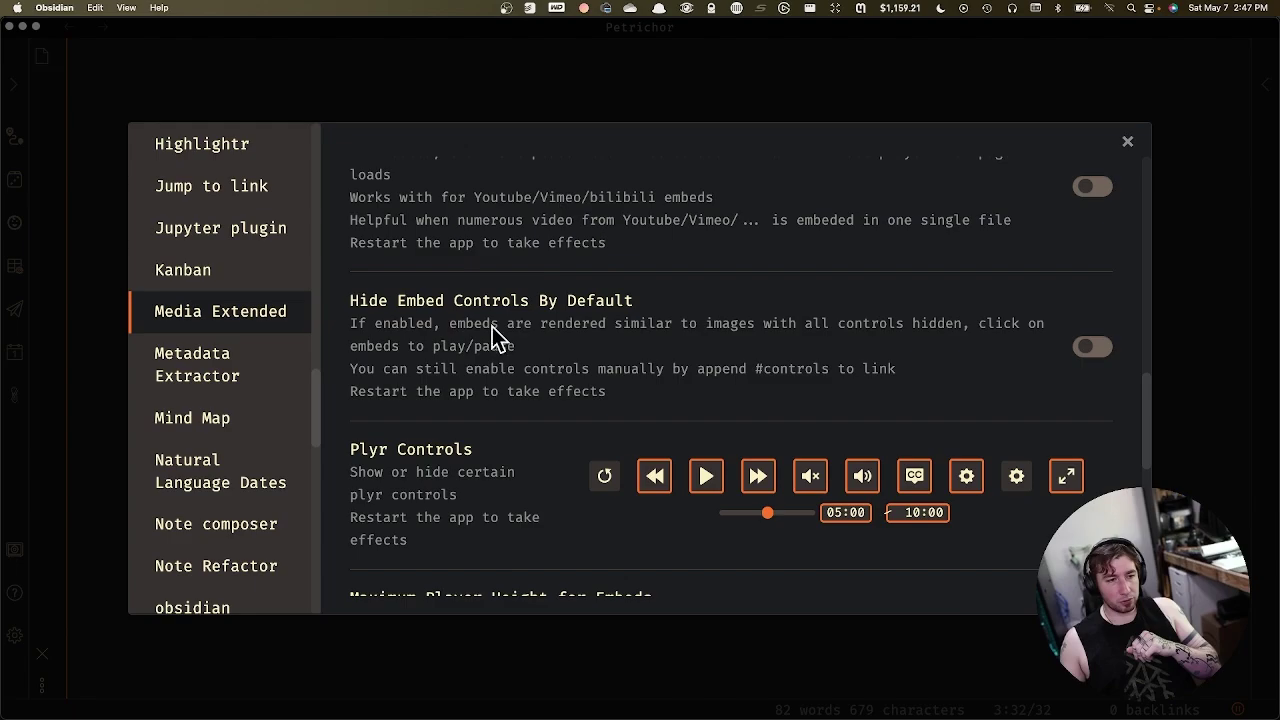
scroll(470, 329, down, 3)
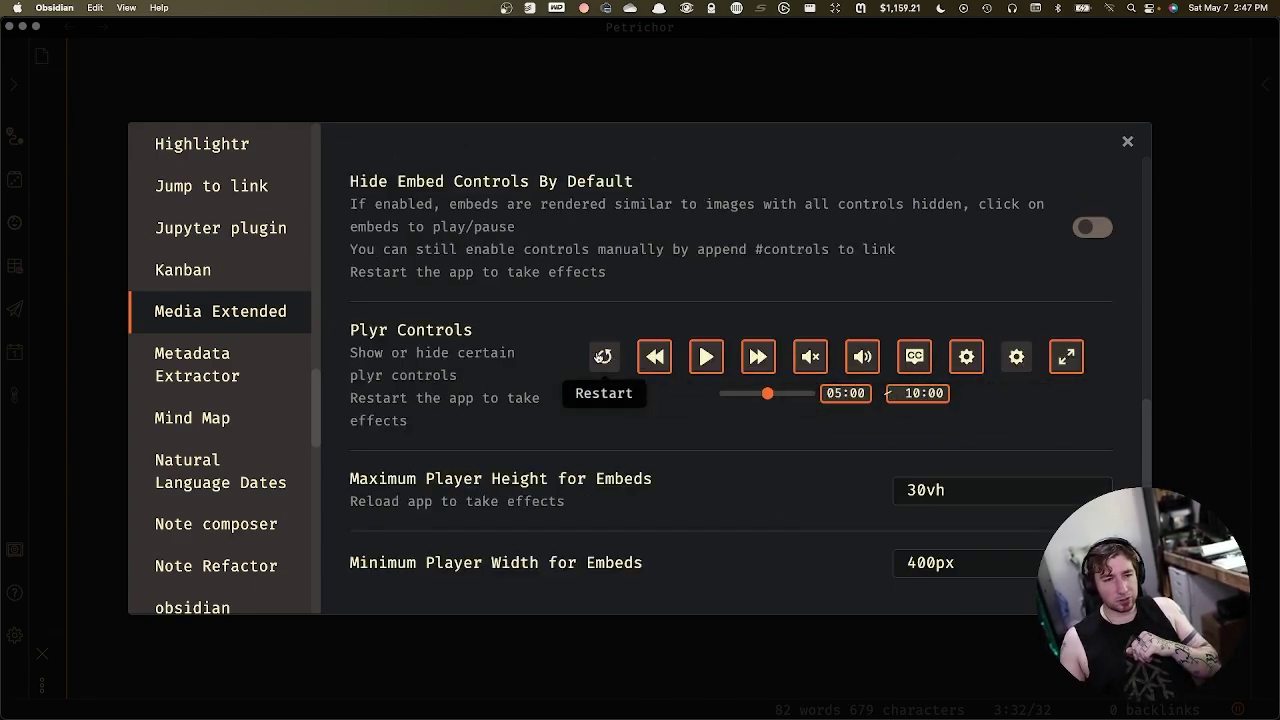
click(604, 357)
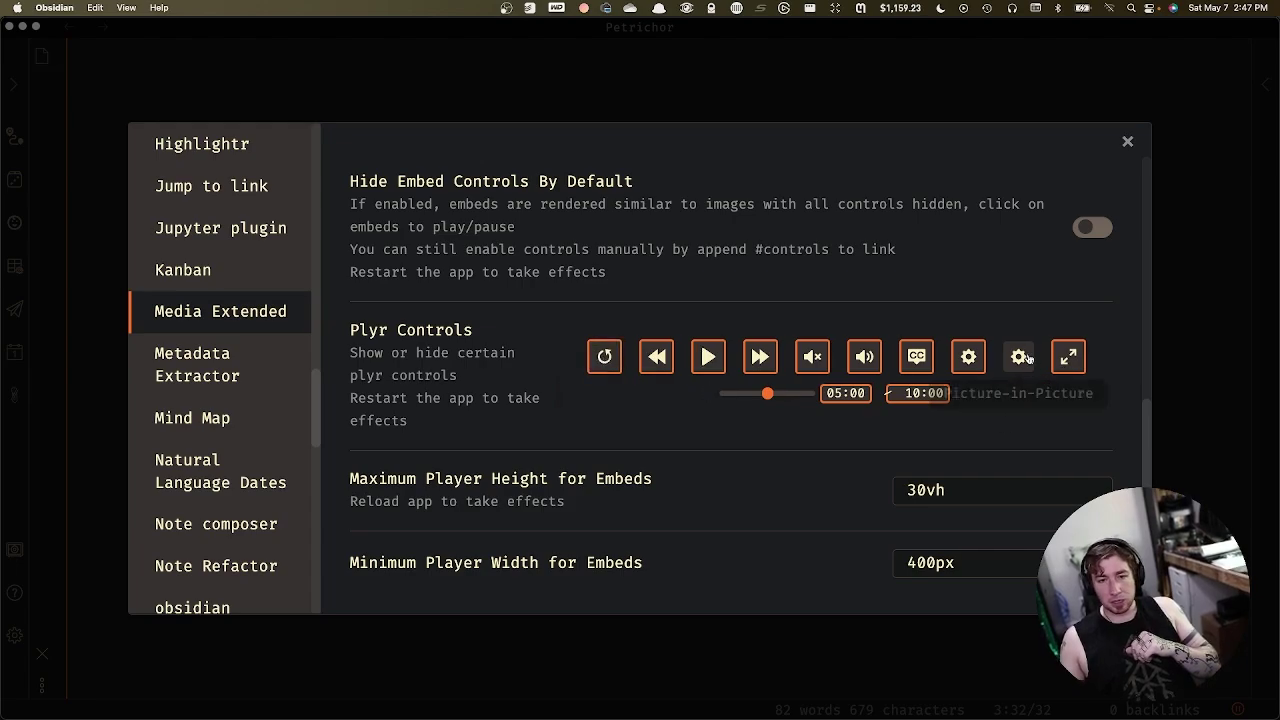
Review Media Extended's player size and Youtube options, recheck the Timestamp Template, and close the settings
scroll(728, 392, down, 5)
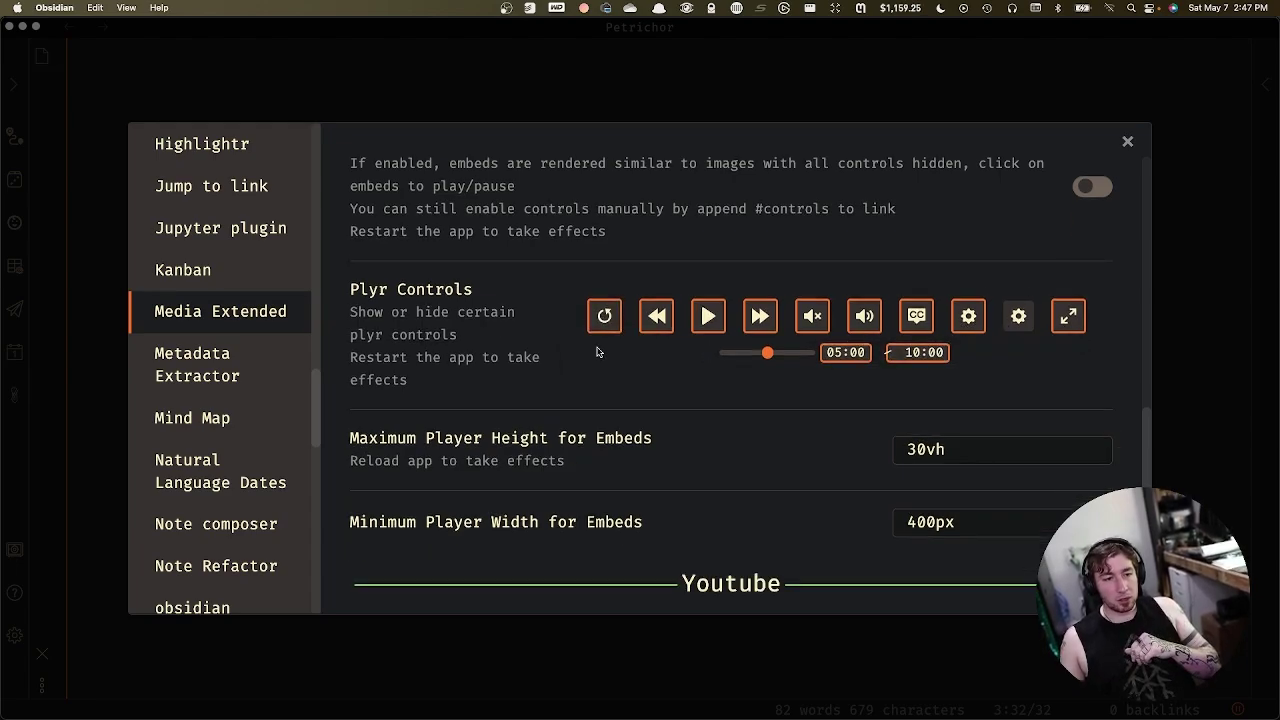
scroll(626, 334, down, 3)
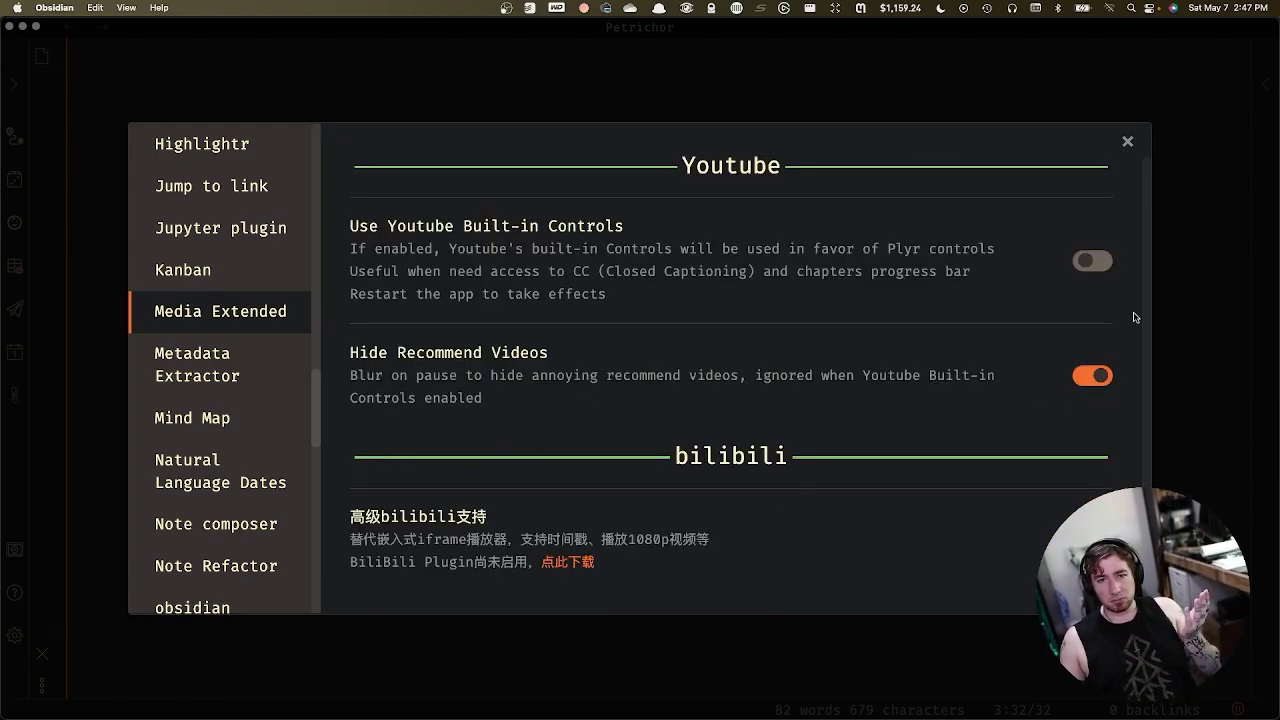
scroll(1132, 289, up, 10)
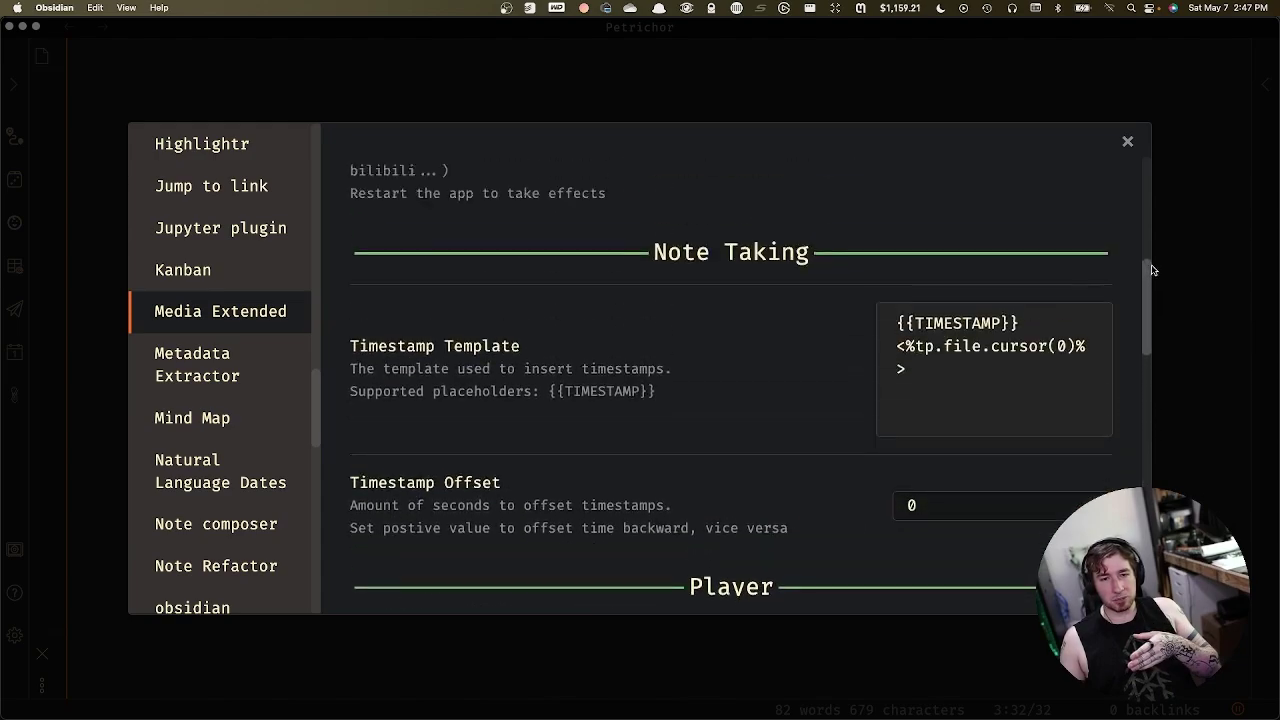
triple_click(1016, 400)
drag(906, 445, 887, 370)
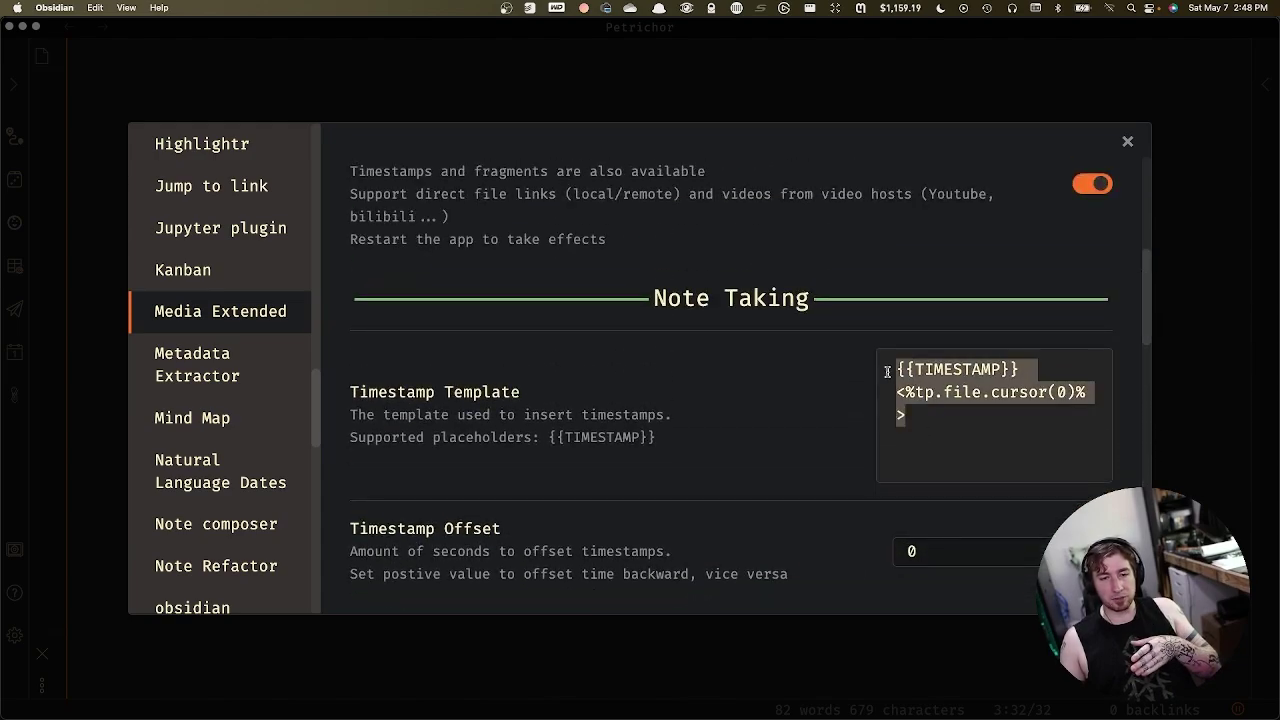
click(950, 407)
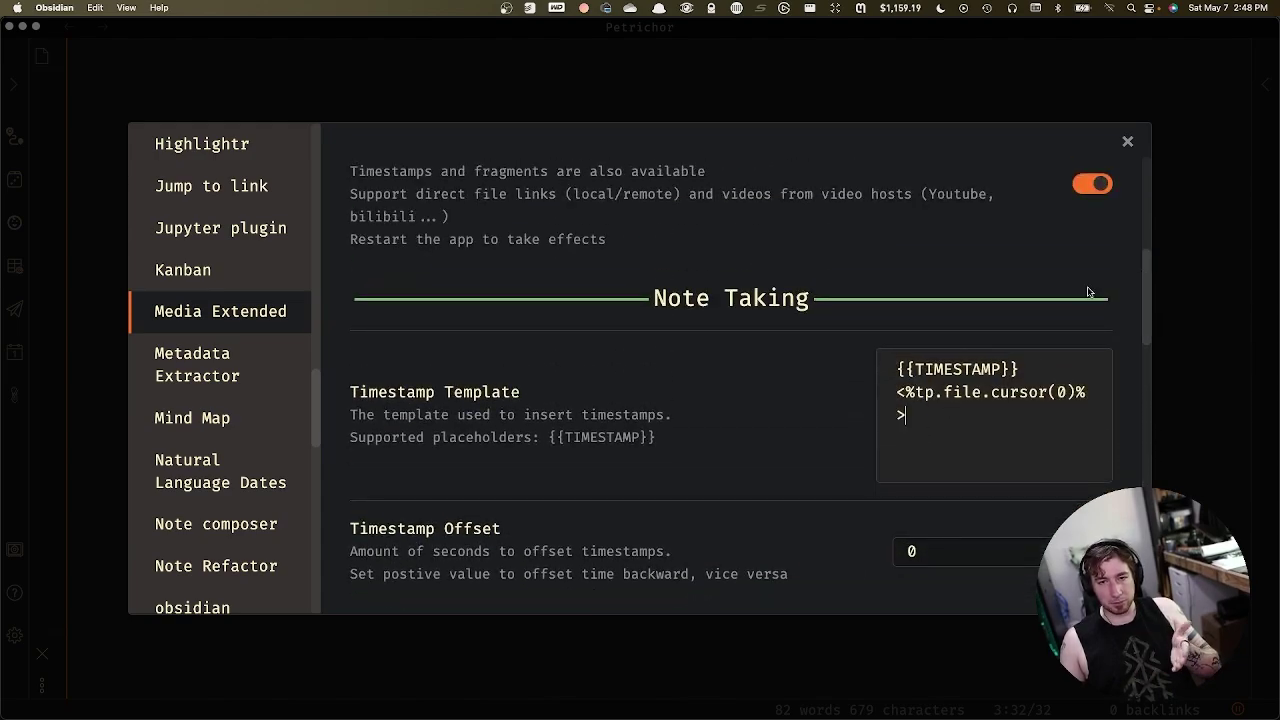
click(1128, 142)
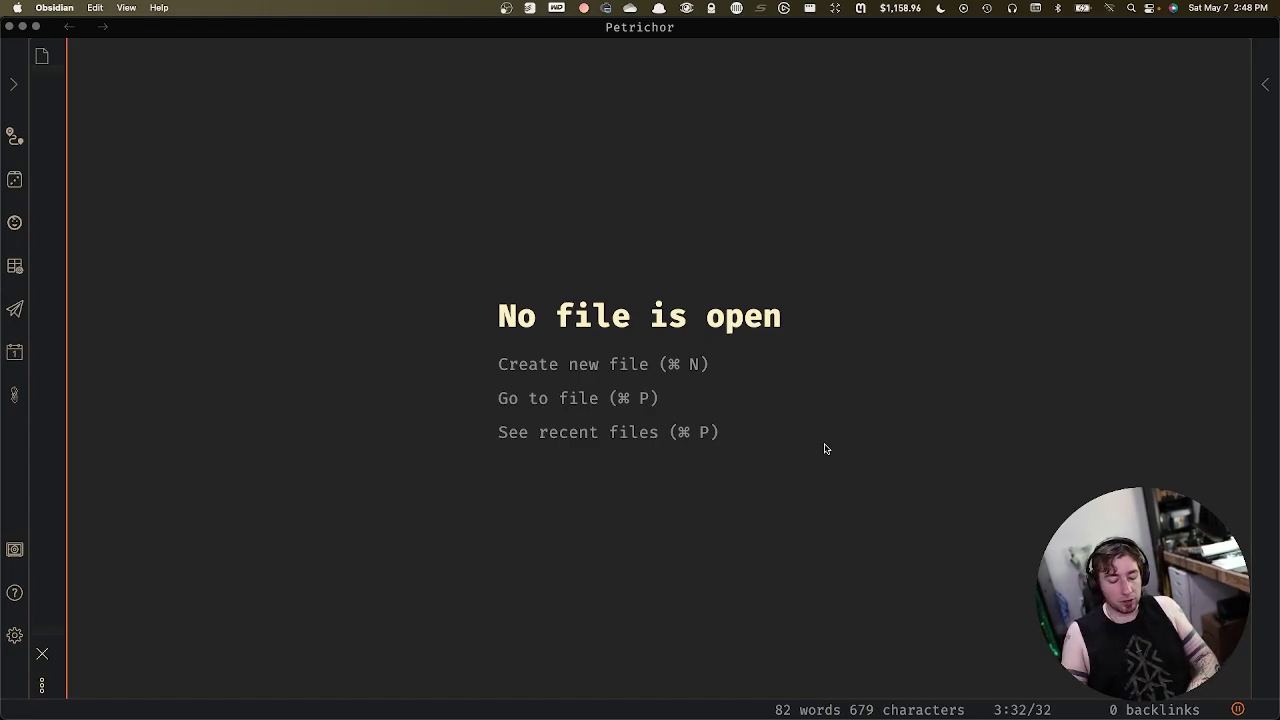
Open the note "+ Computer Scientist Explains One Concept in 5 Levels of Difficulty WIRED" and review its metadata, embedded video and empty notes bullet
key(super+p)
key(Return)
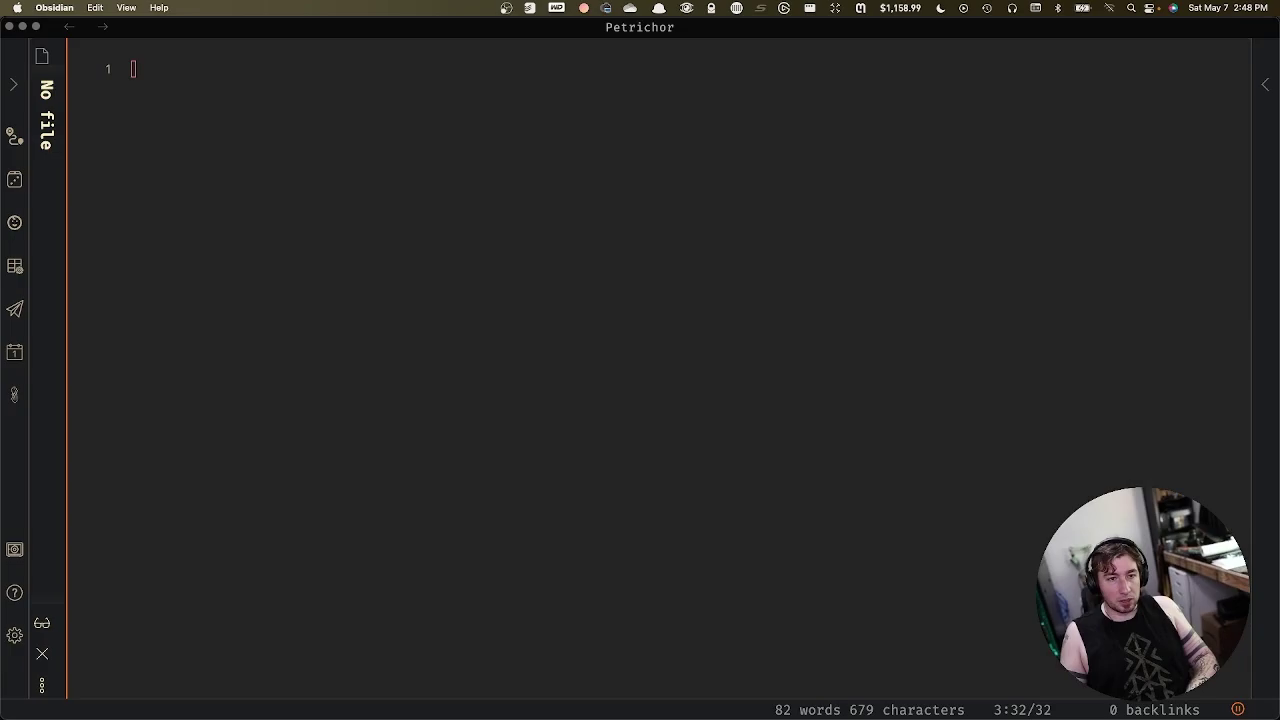
scroll(725, 352, down, 1)
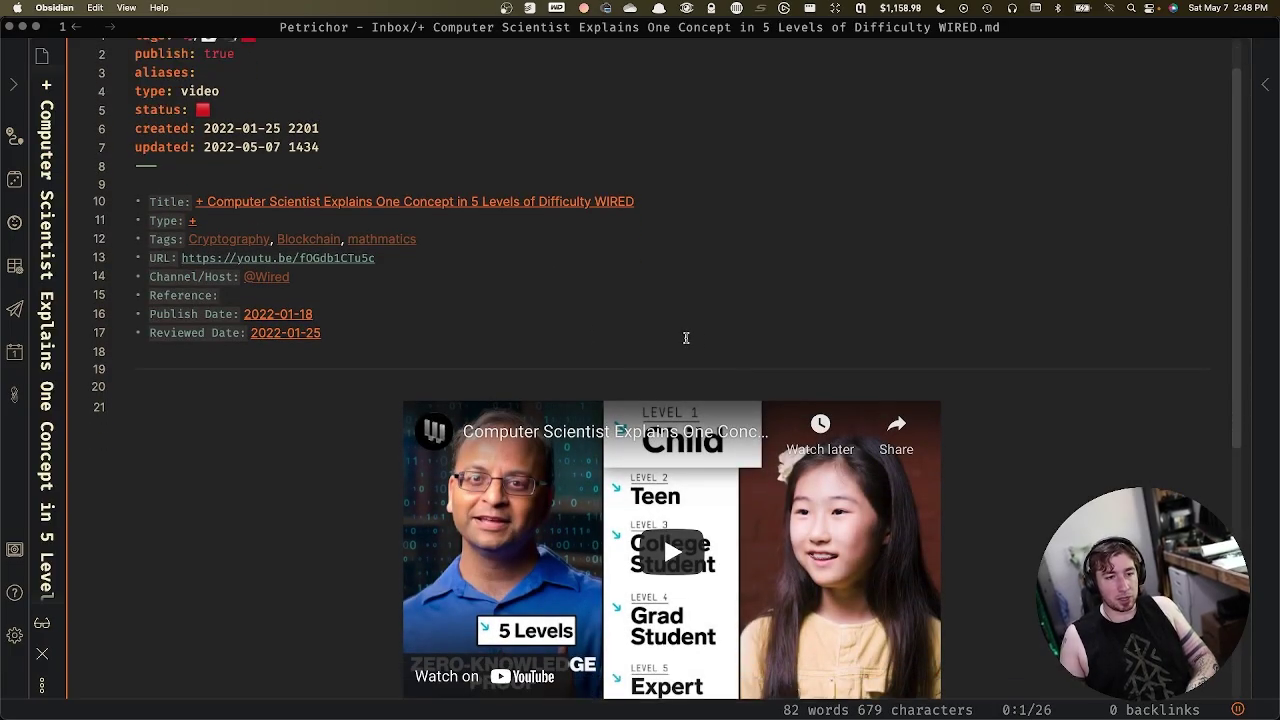
scroll(686, 337, up, 2)
click(224, 164)
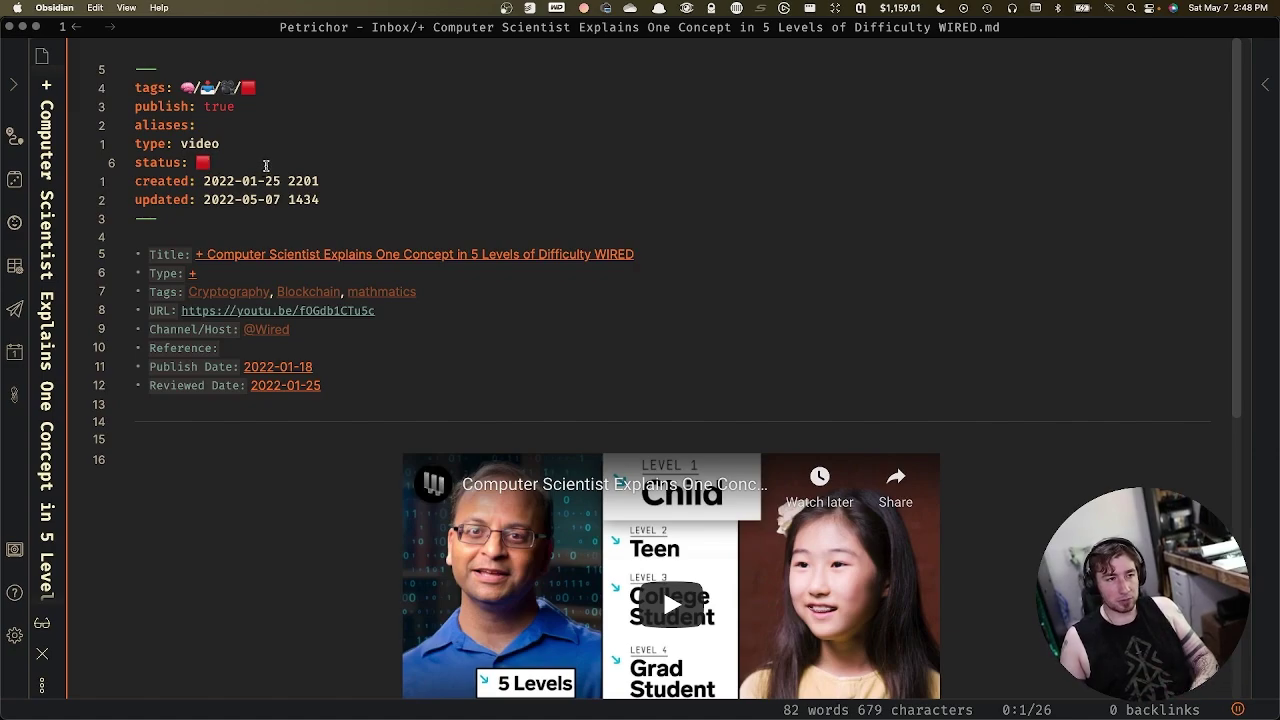
scroll(260, 165, down, 4)
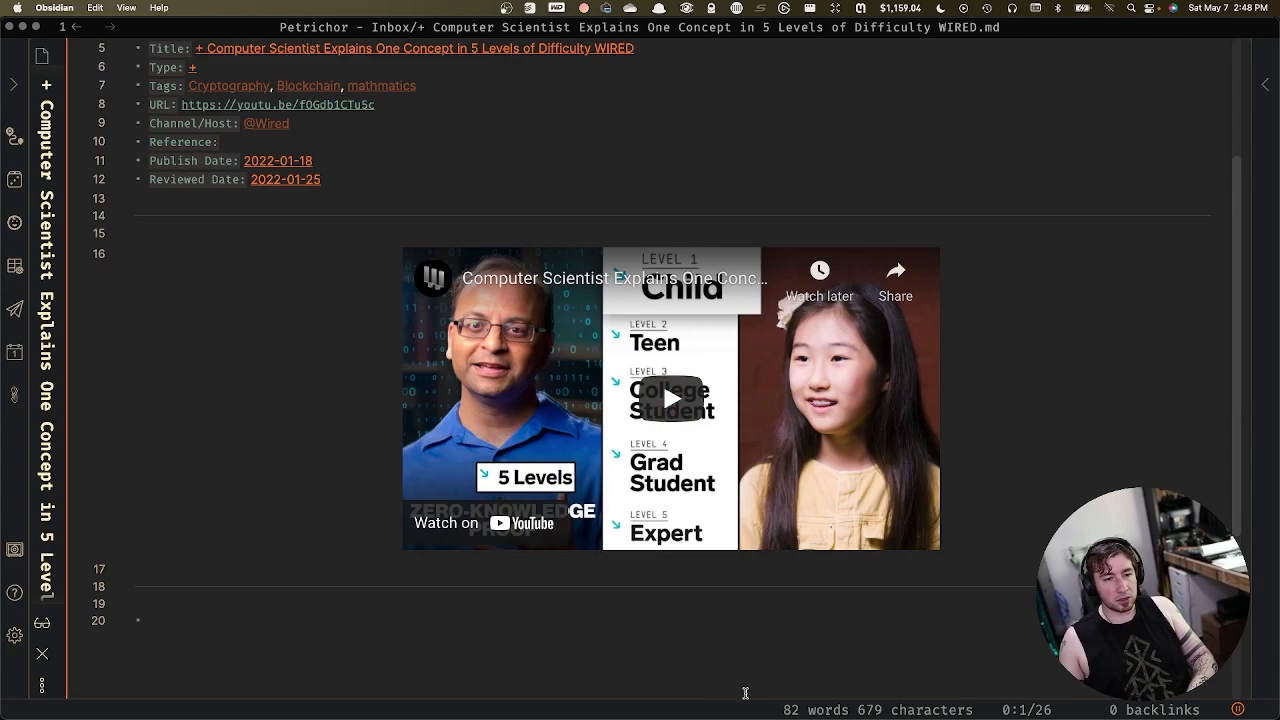
click(746, 693)
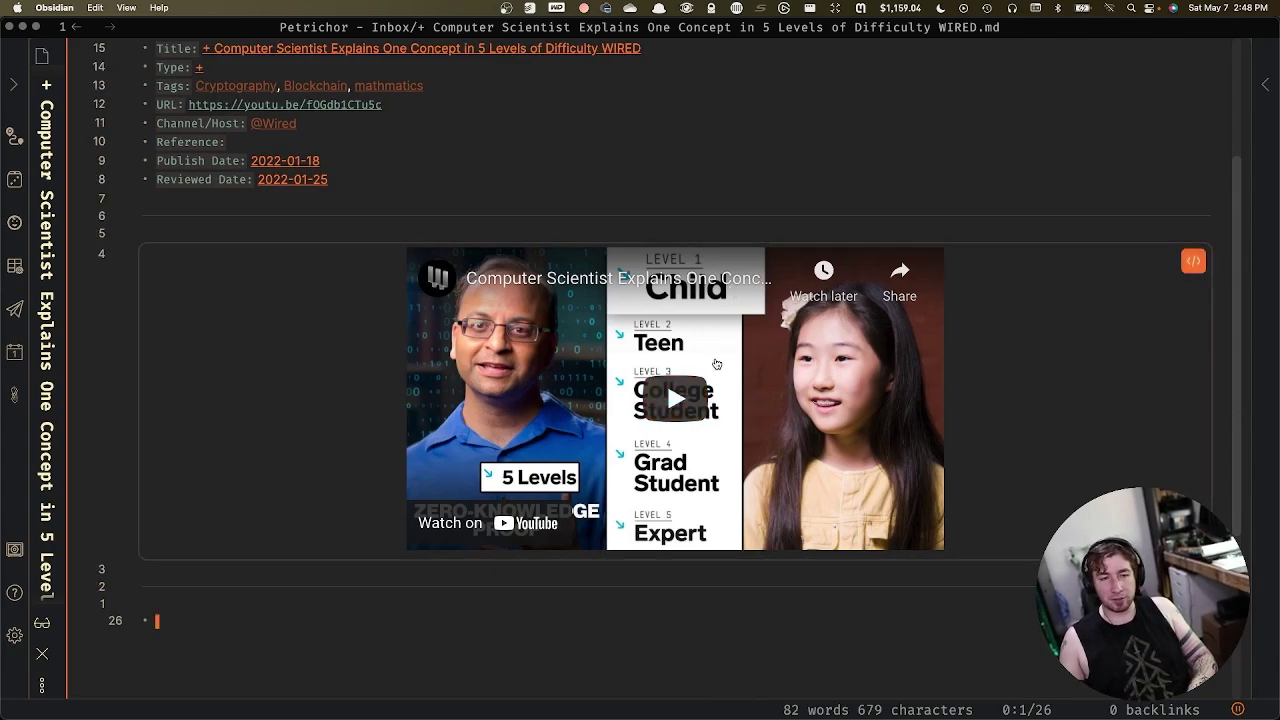
scroll(666, 219, up, 1)
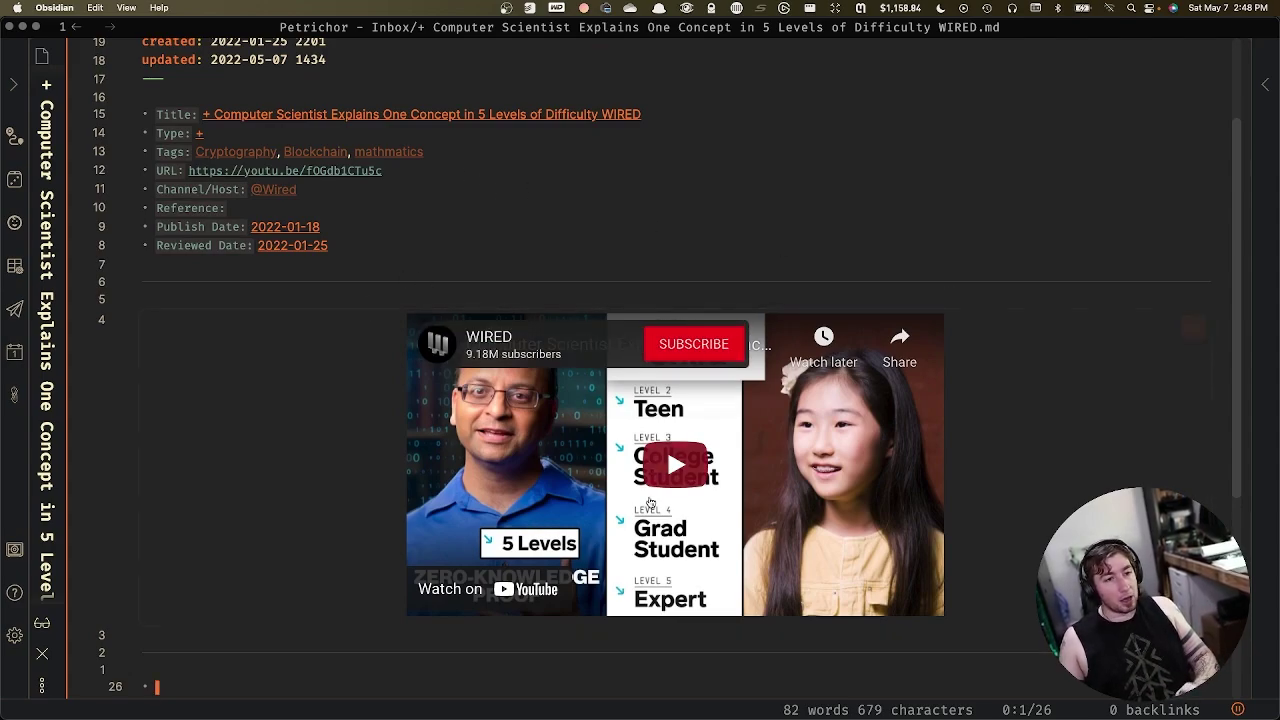
scroll(745, 287, down, 3)
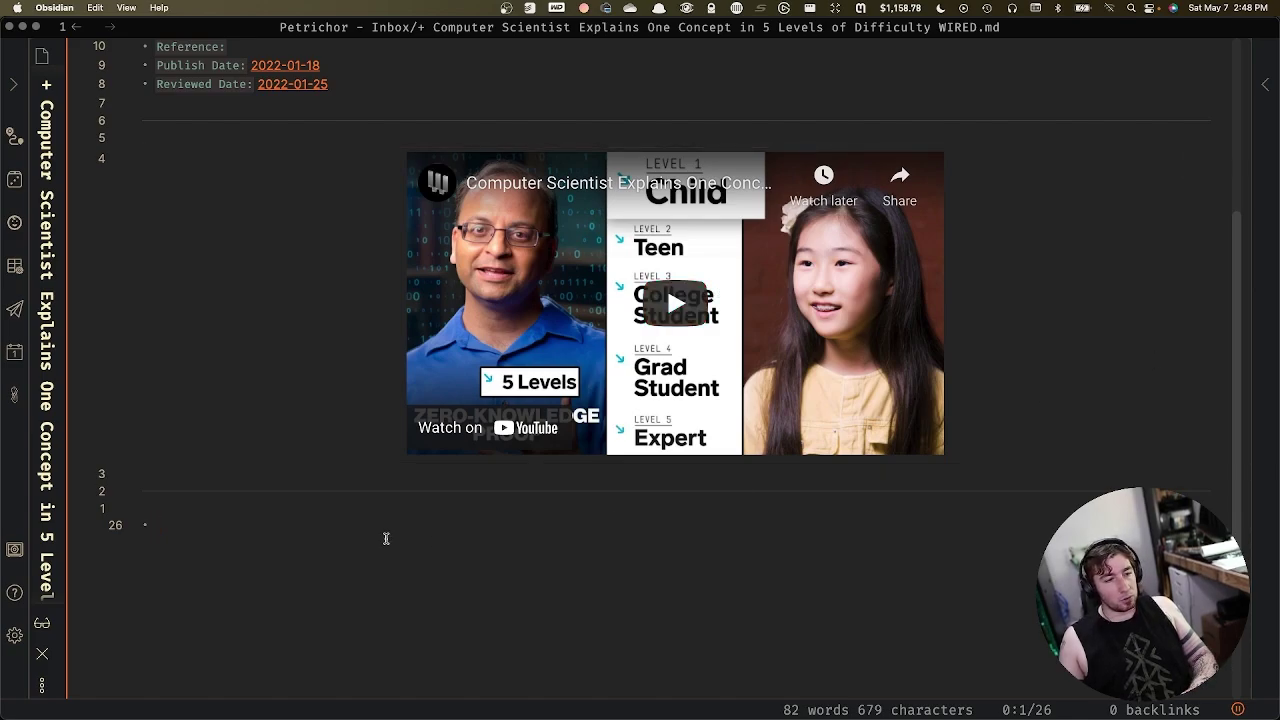
scroll(360, 526, up, 2)
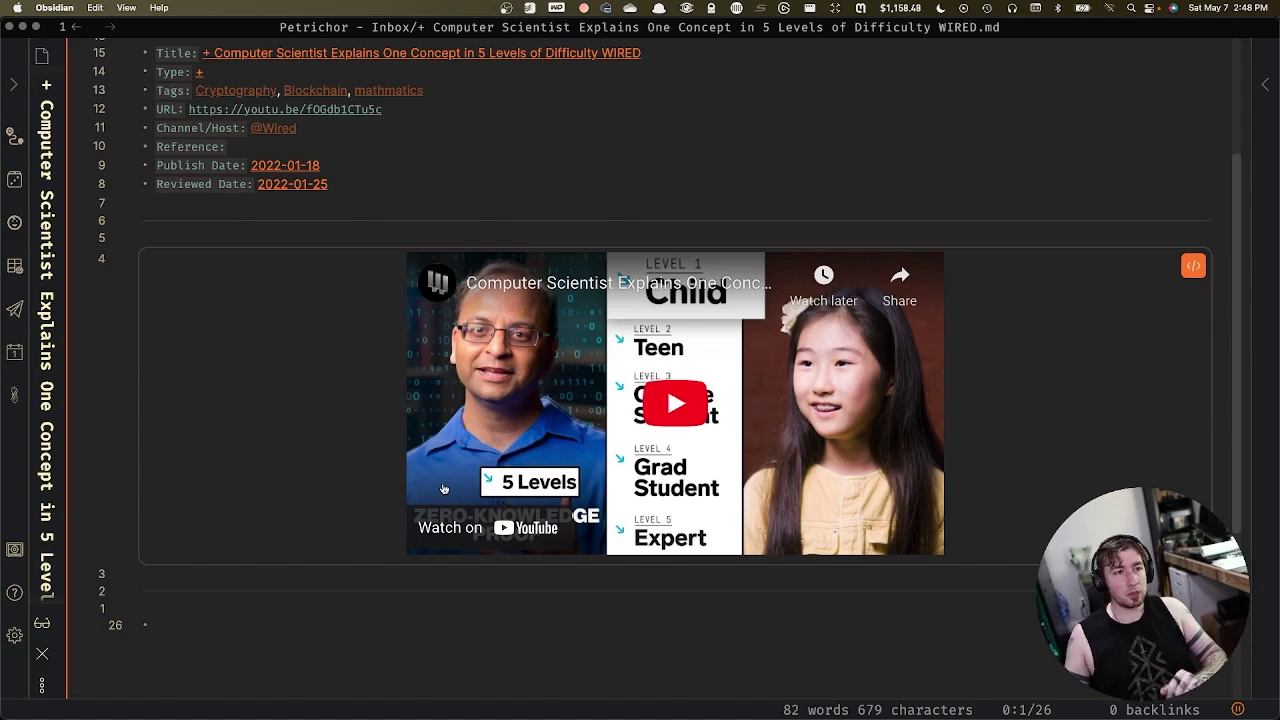
Copy the YouTube link from the note's URL field and place the cursor in the empty bullet below the video
right_click(342, 113)
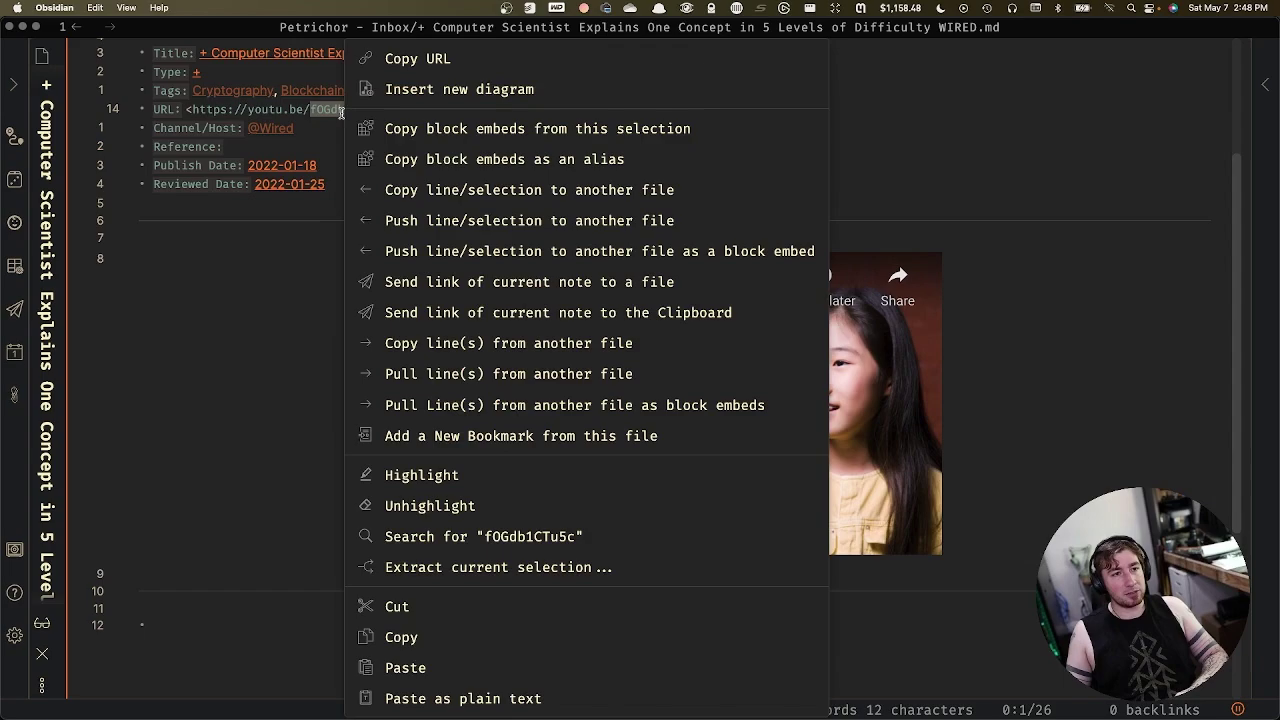
click(482, 58)
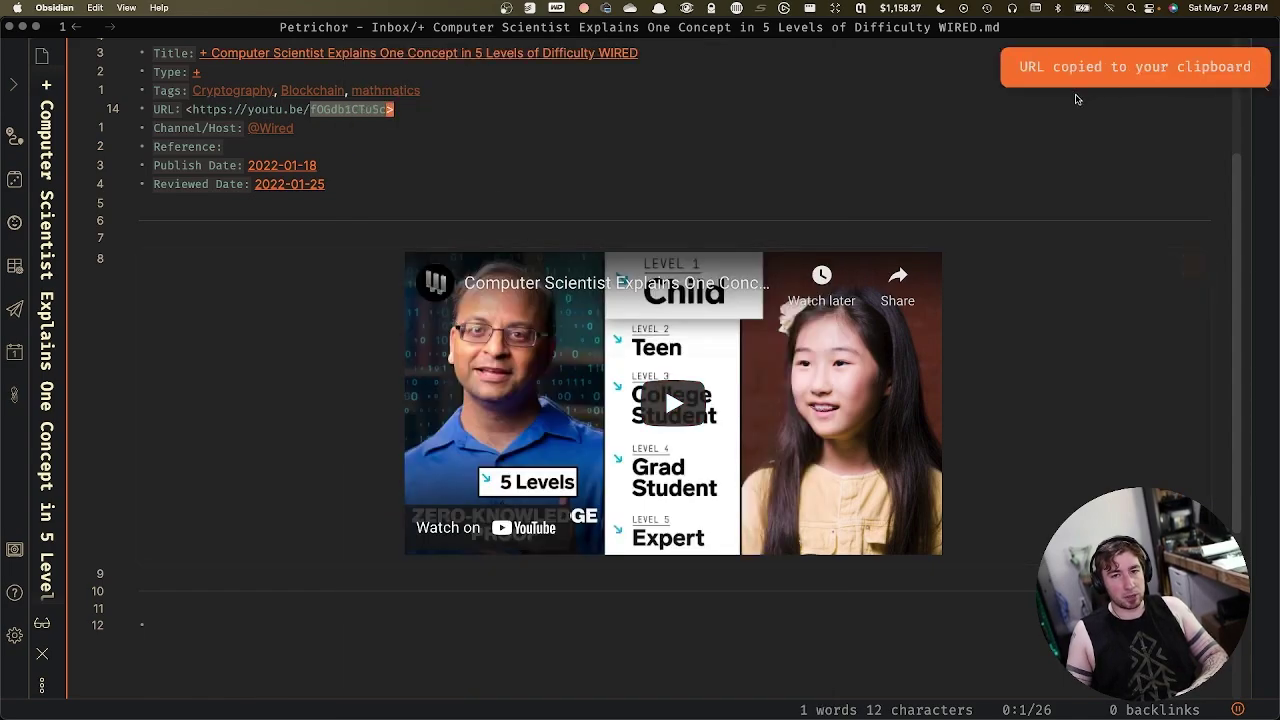
click(276, 620)
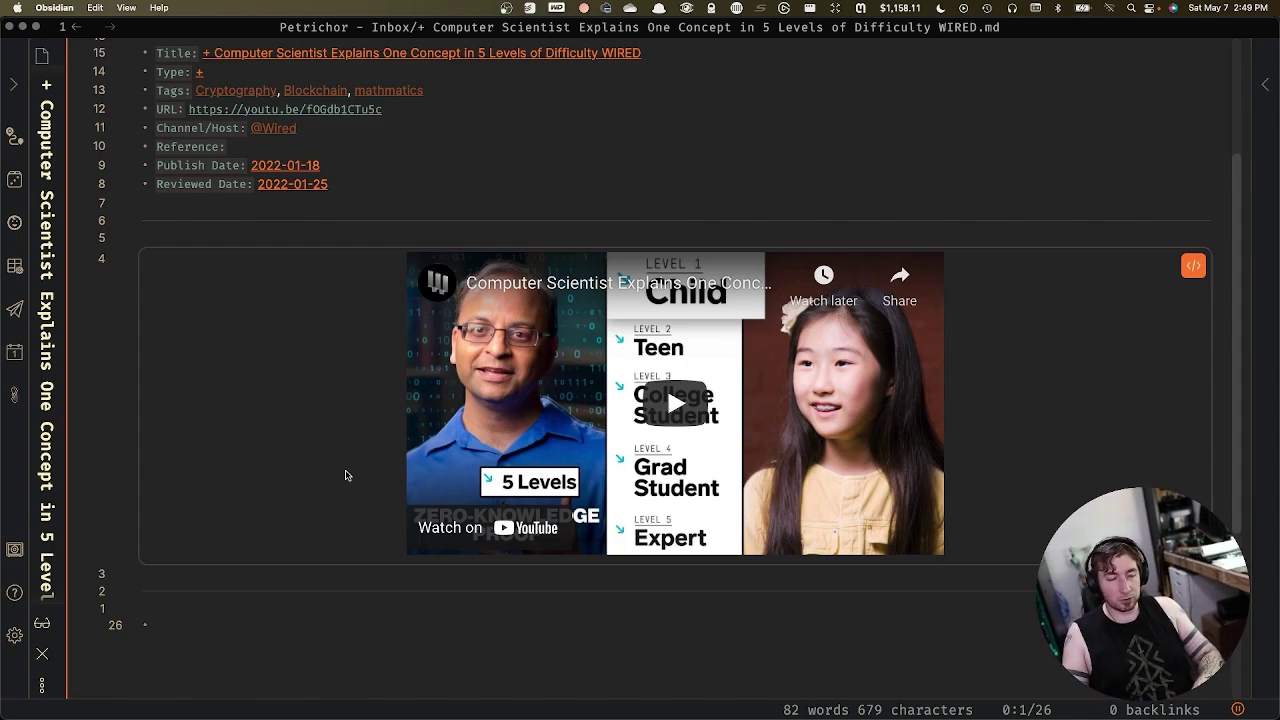
key(super+p)
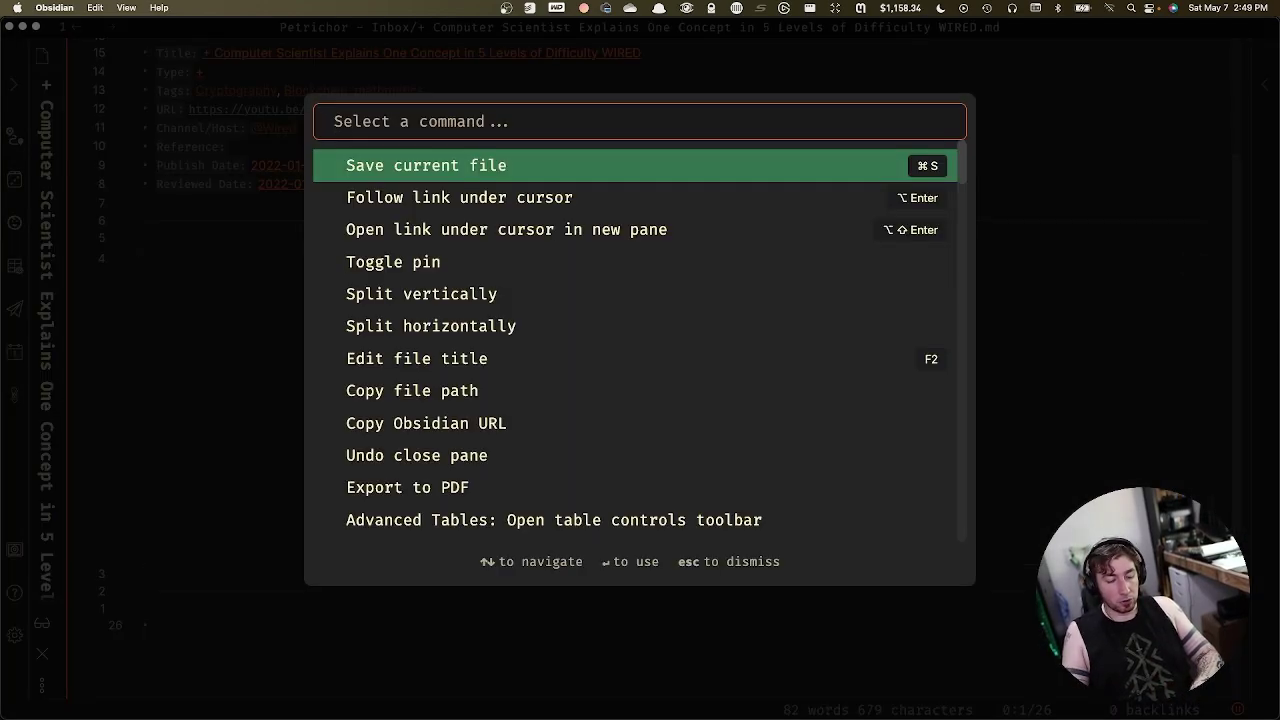
text(media)
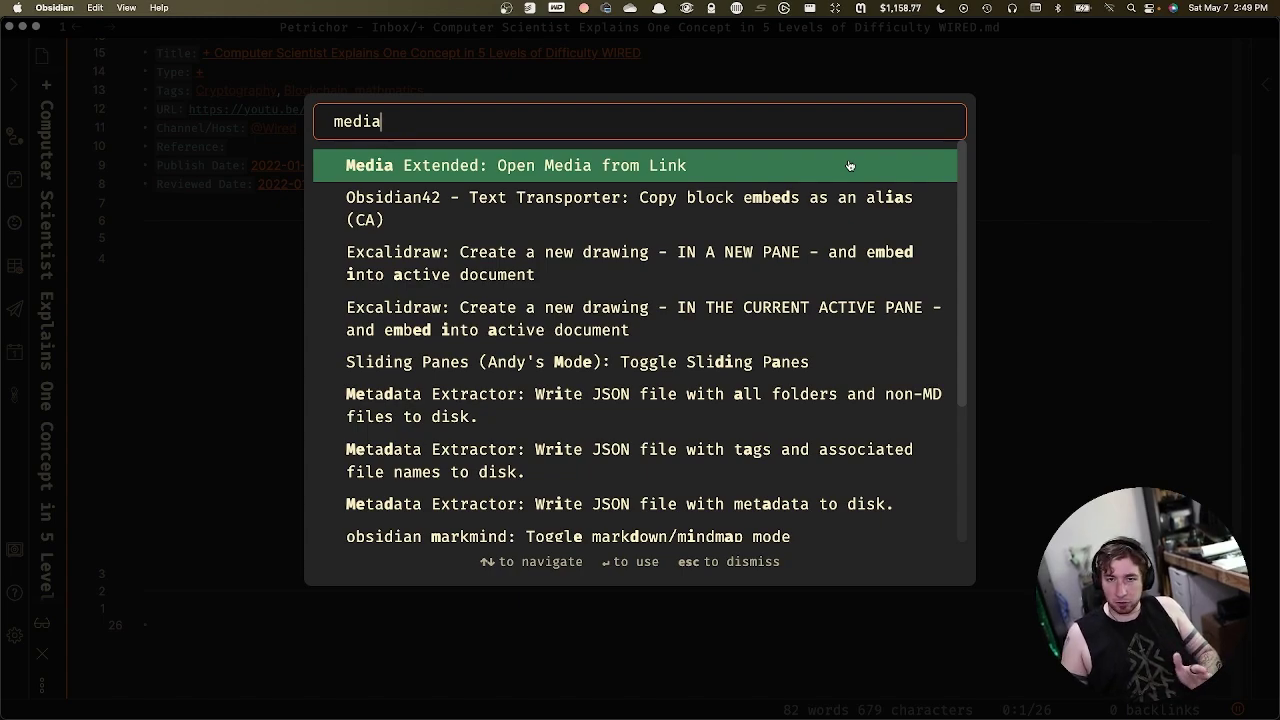
key(Return)
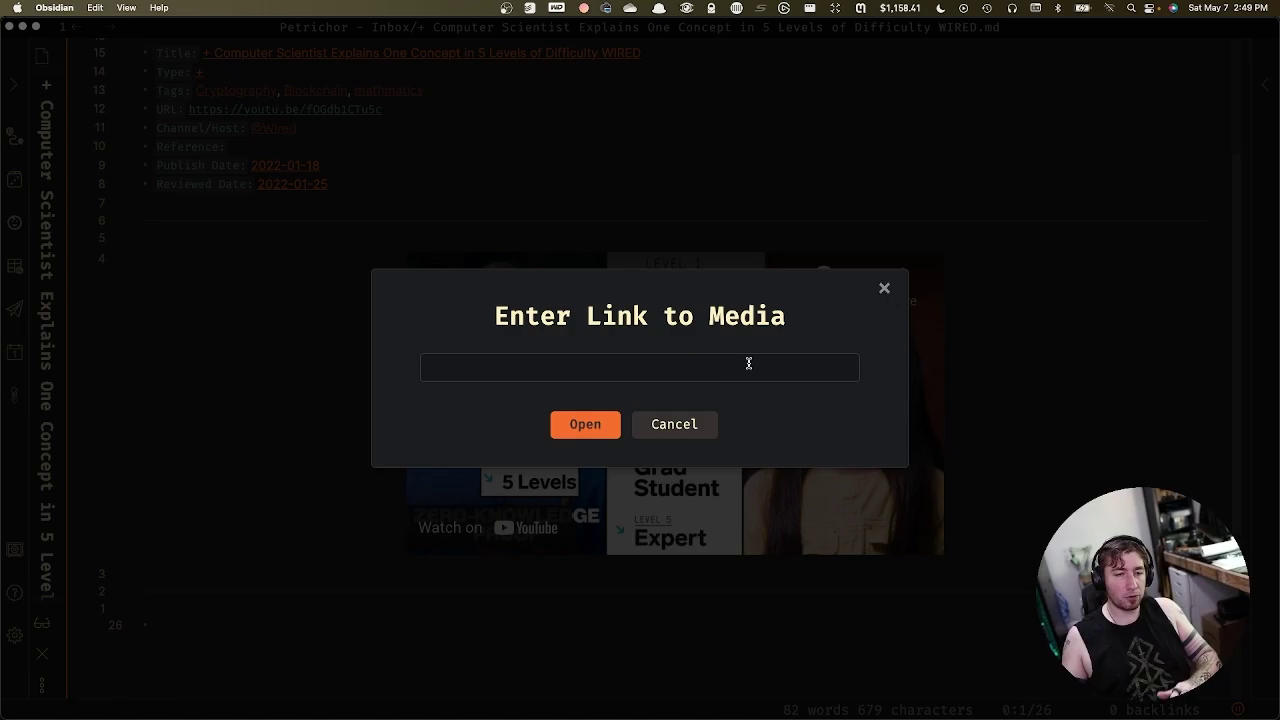
click(571, 366)
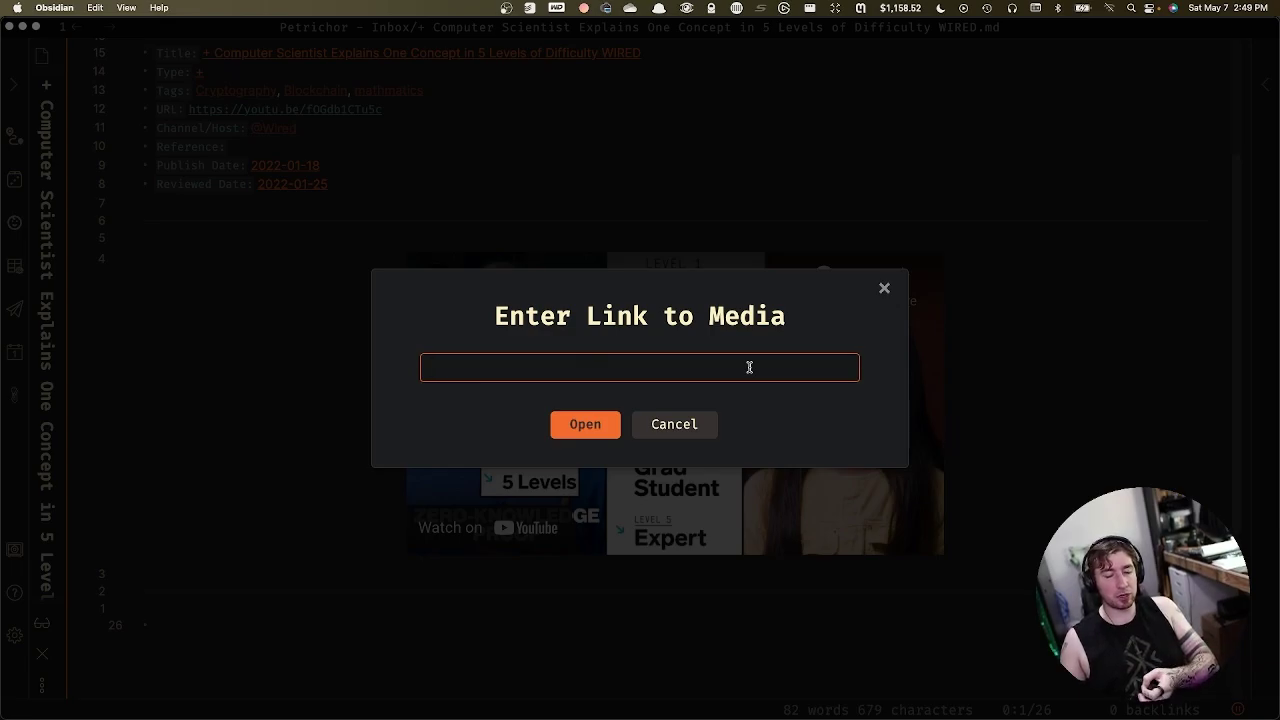
key(super+v)
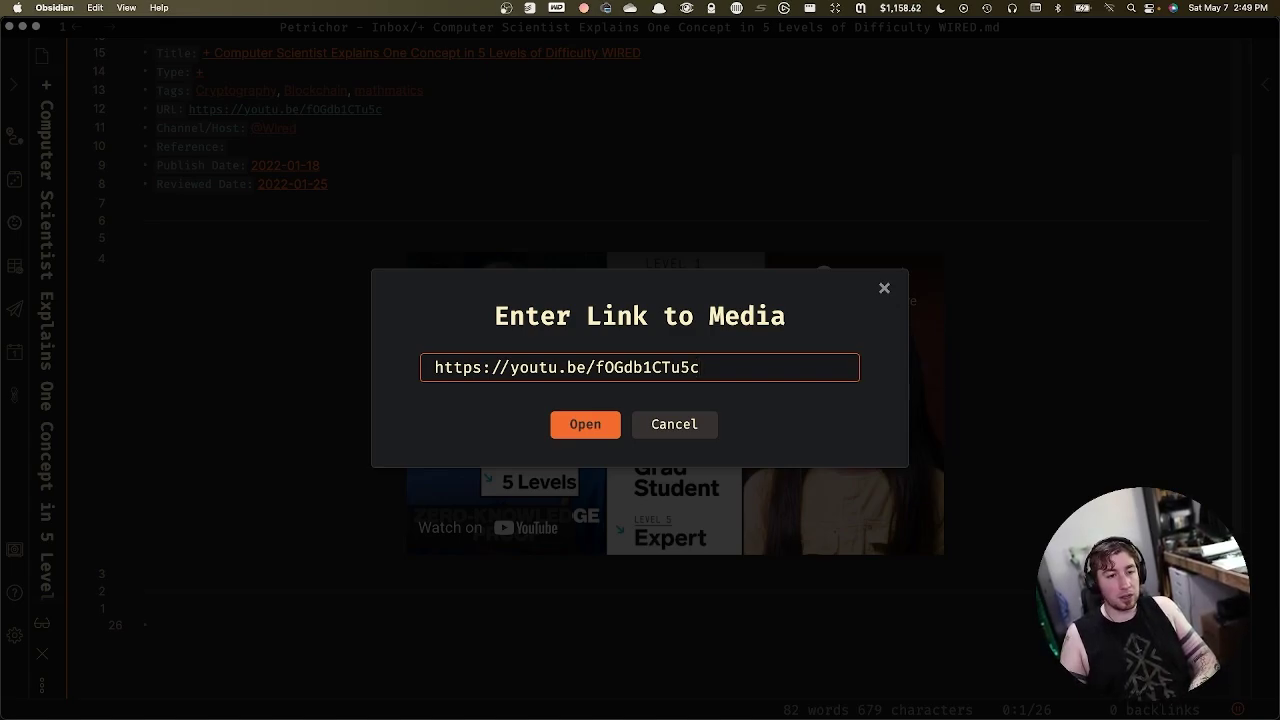
click(600, 424)
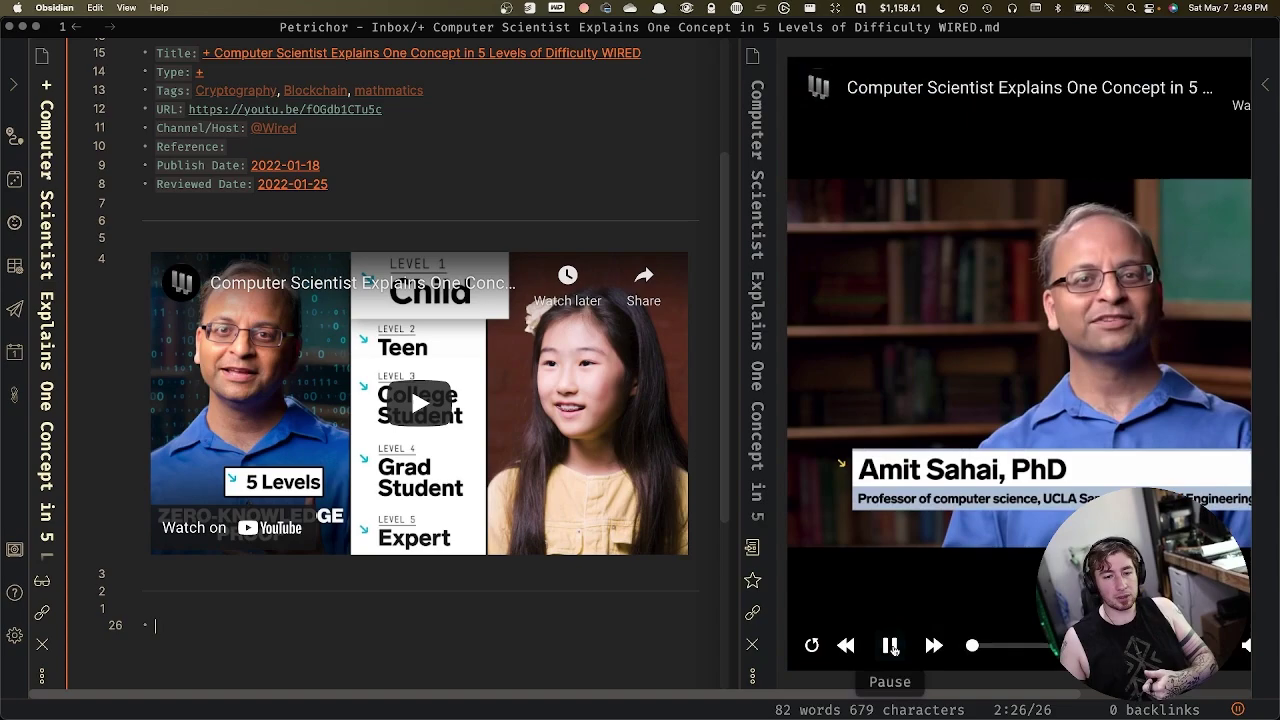
Pause and resume the video in the side player, switch between note and player, and close the video pane
click(889, 645)
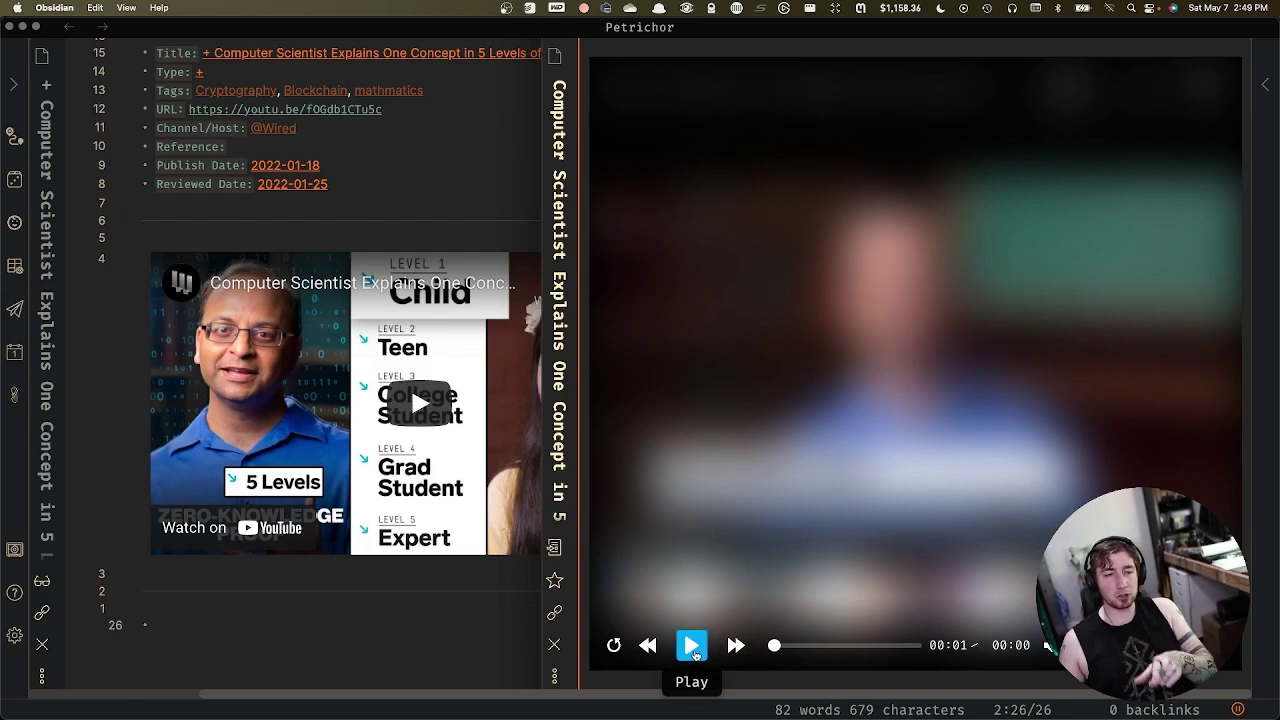
click(695, 652)
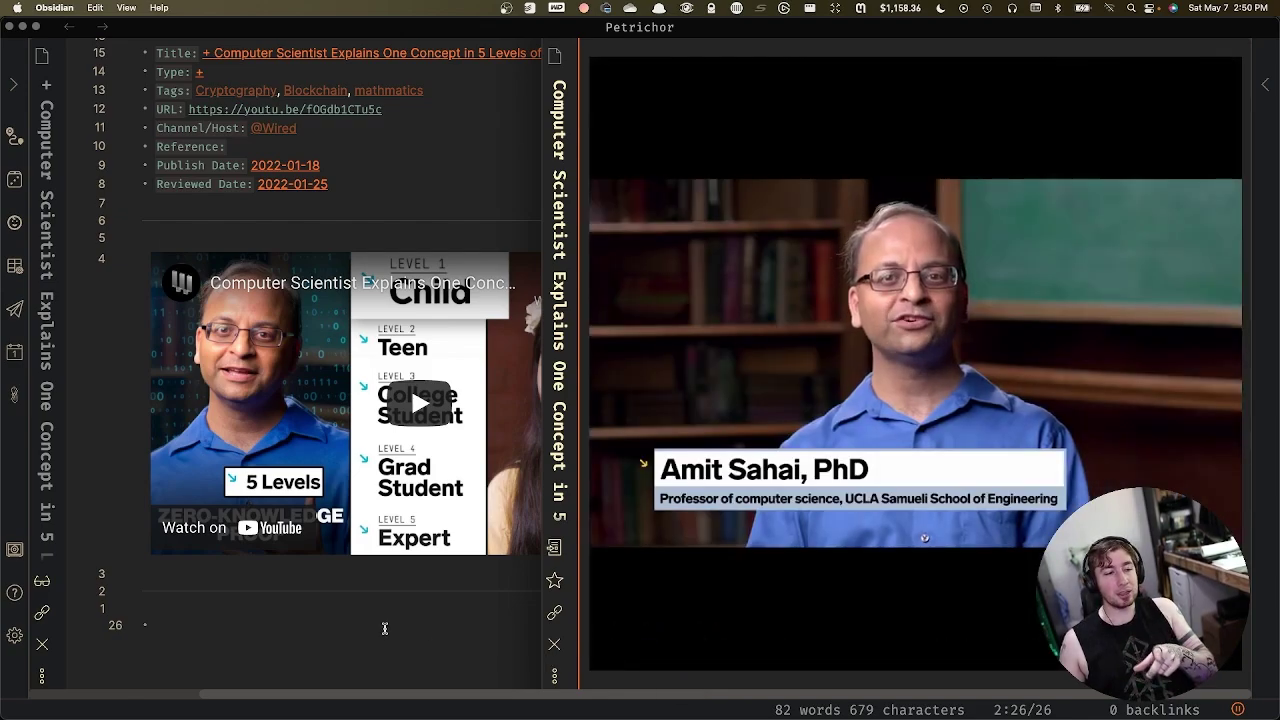
click(417, 635)
click(960, 400)
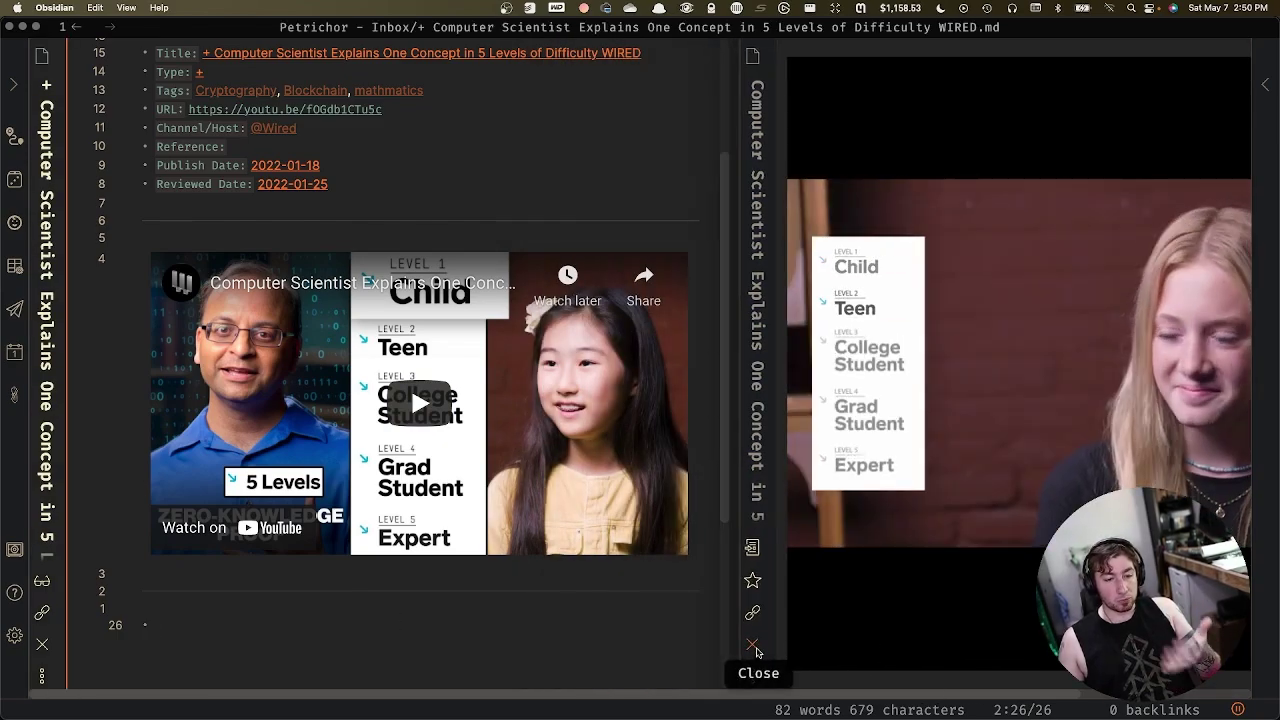
click(752, 644)
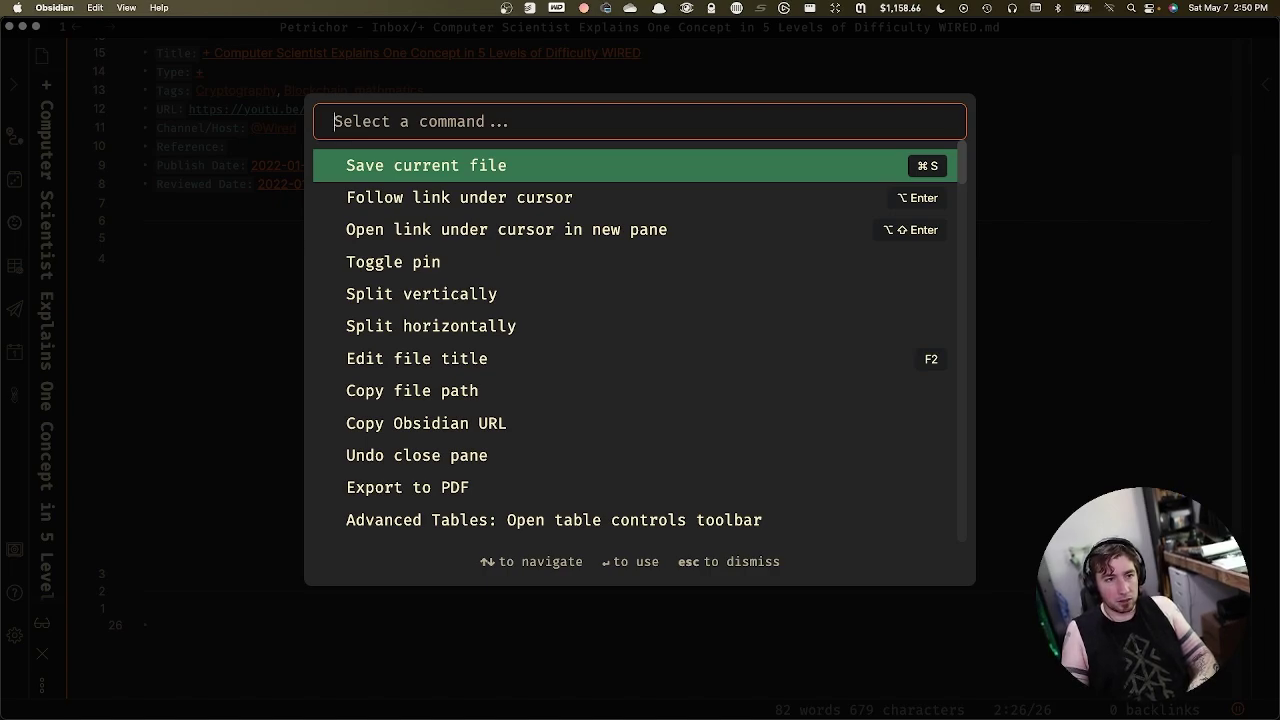
text(media ope)
key(Return)
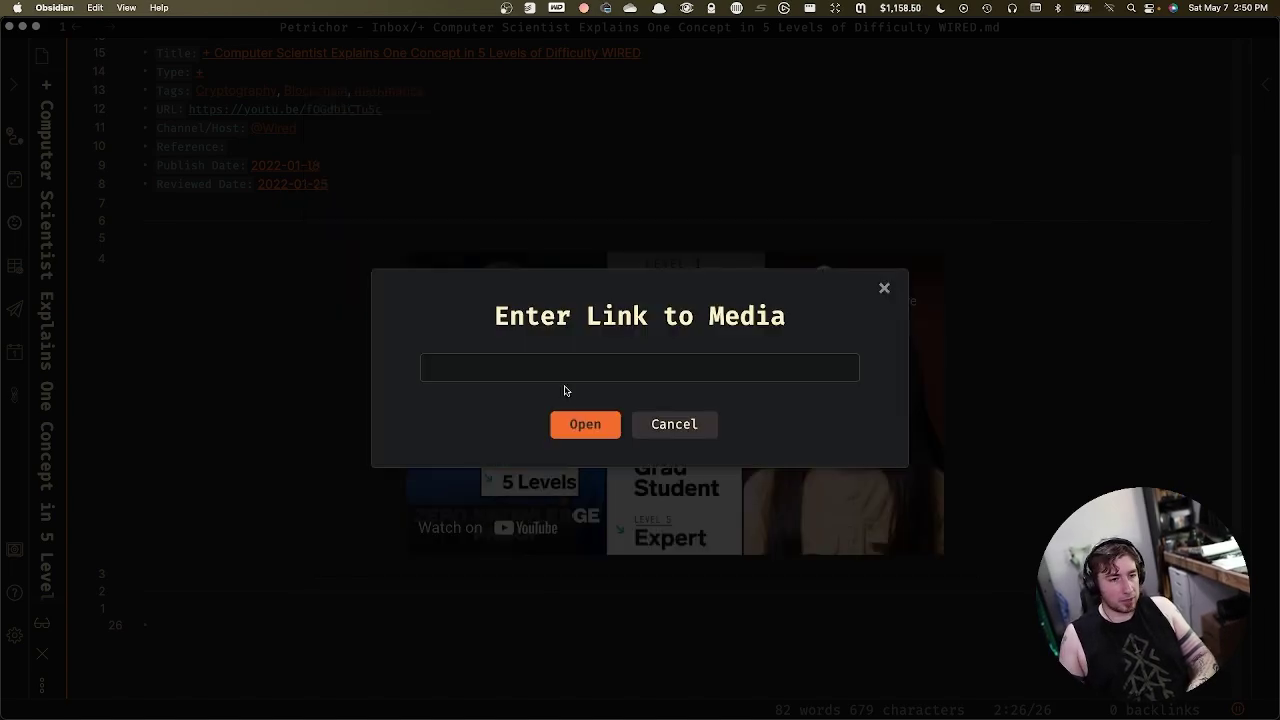
click(632, 367)
text(https://youtu.be/fOGdb1CTu5c)
click(600, 428)
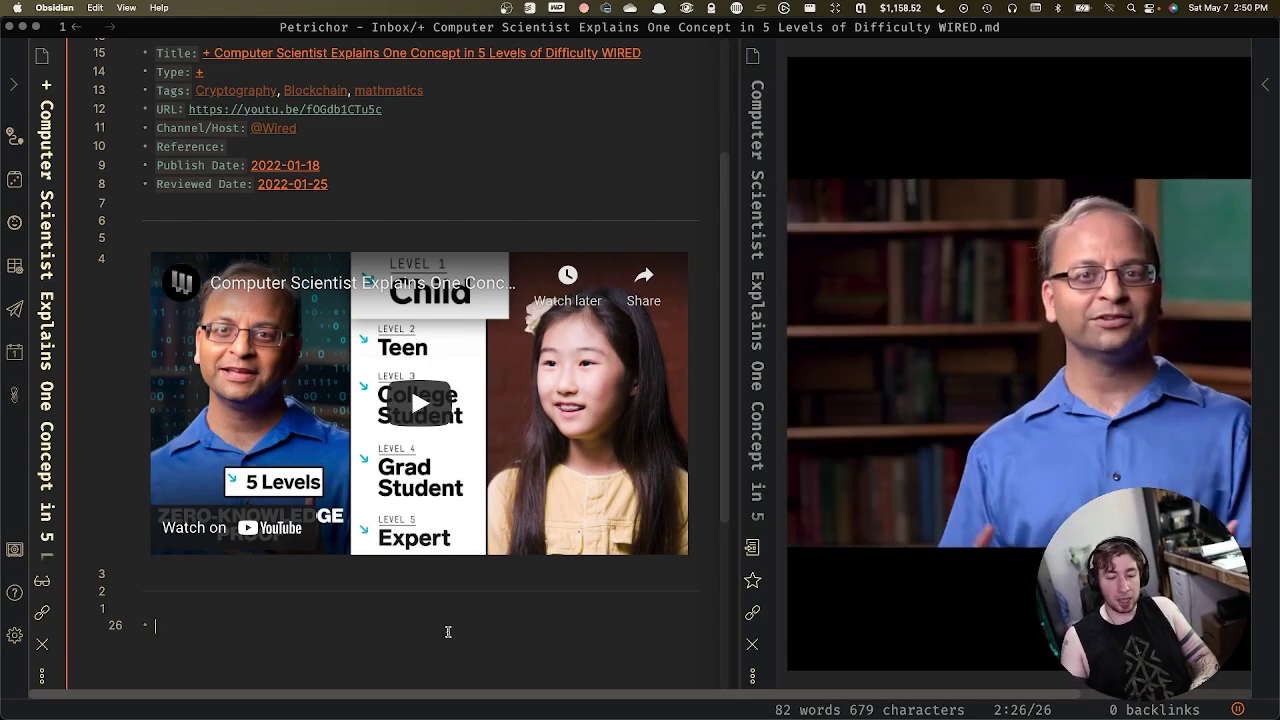
Insert a video timestamp at 00:28 in the bullet, resolve its cursor placeholder, and add the note "to takes notes"
key(super+shift+t)
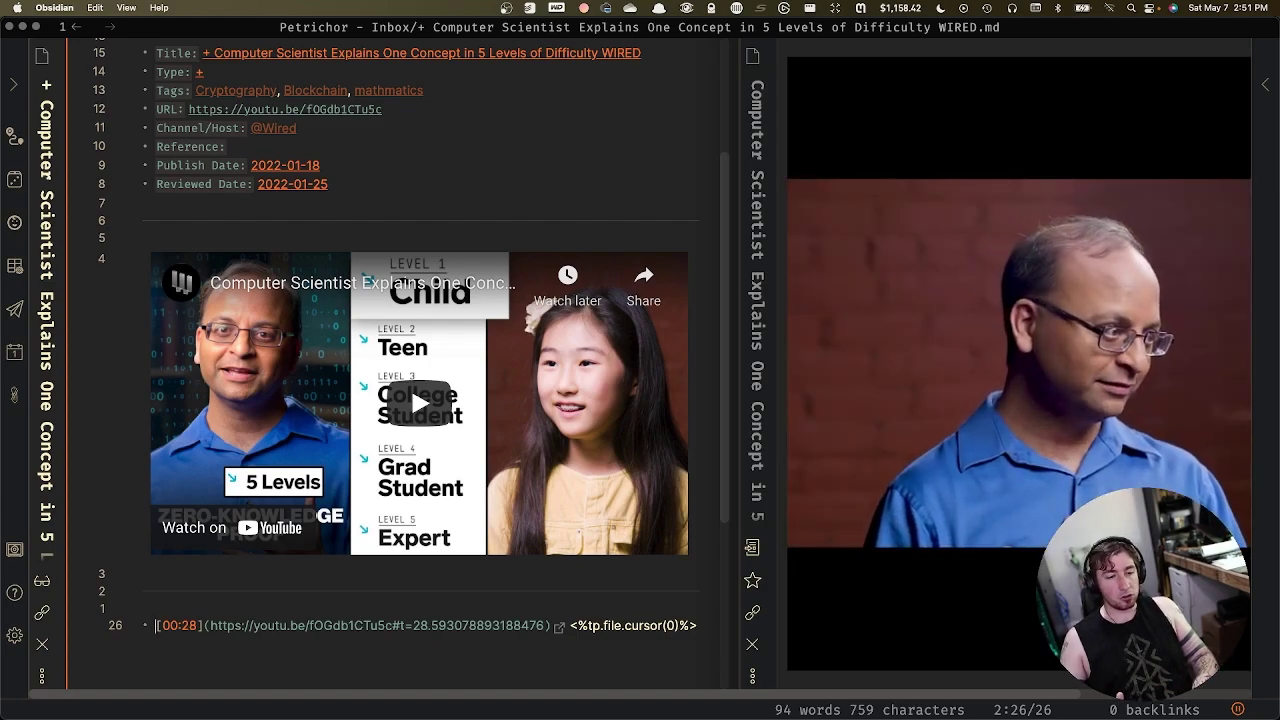
key(alt+Tab)
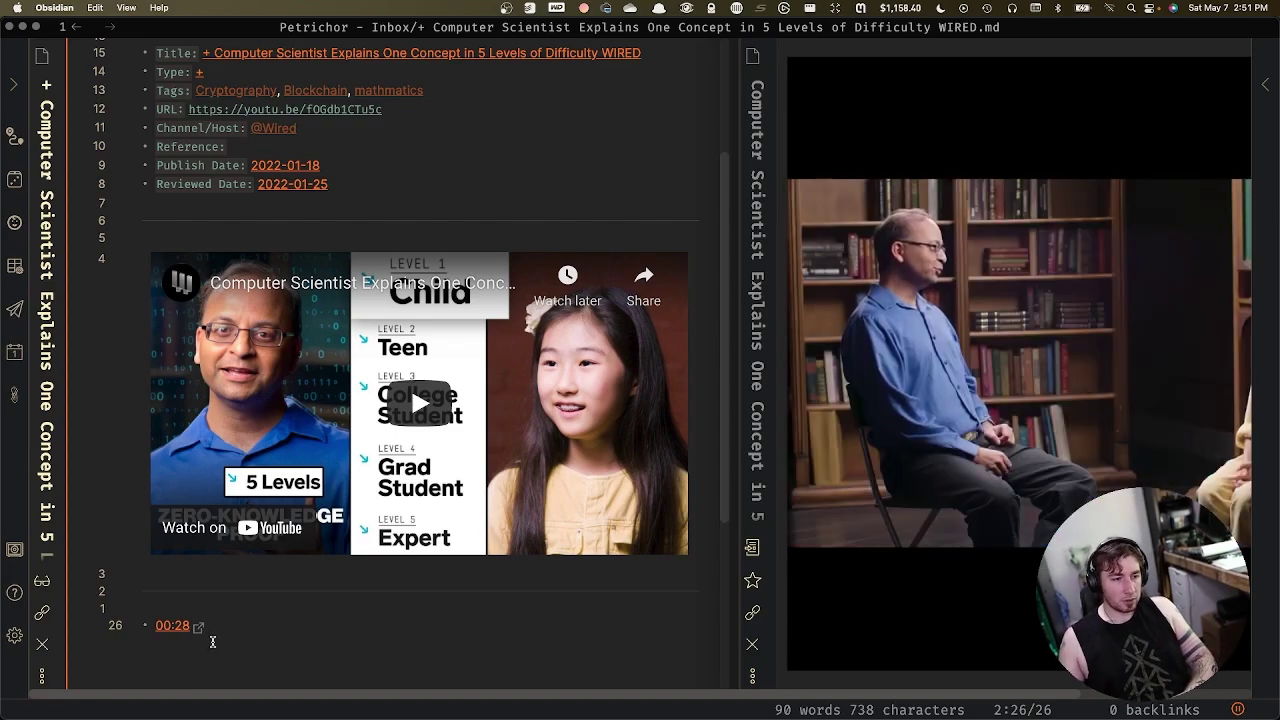
text(to takes notes)
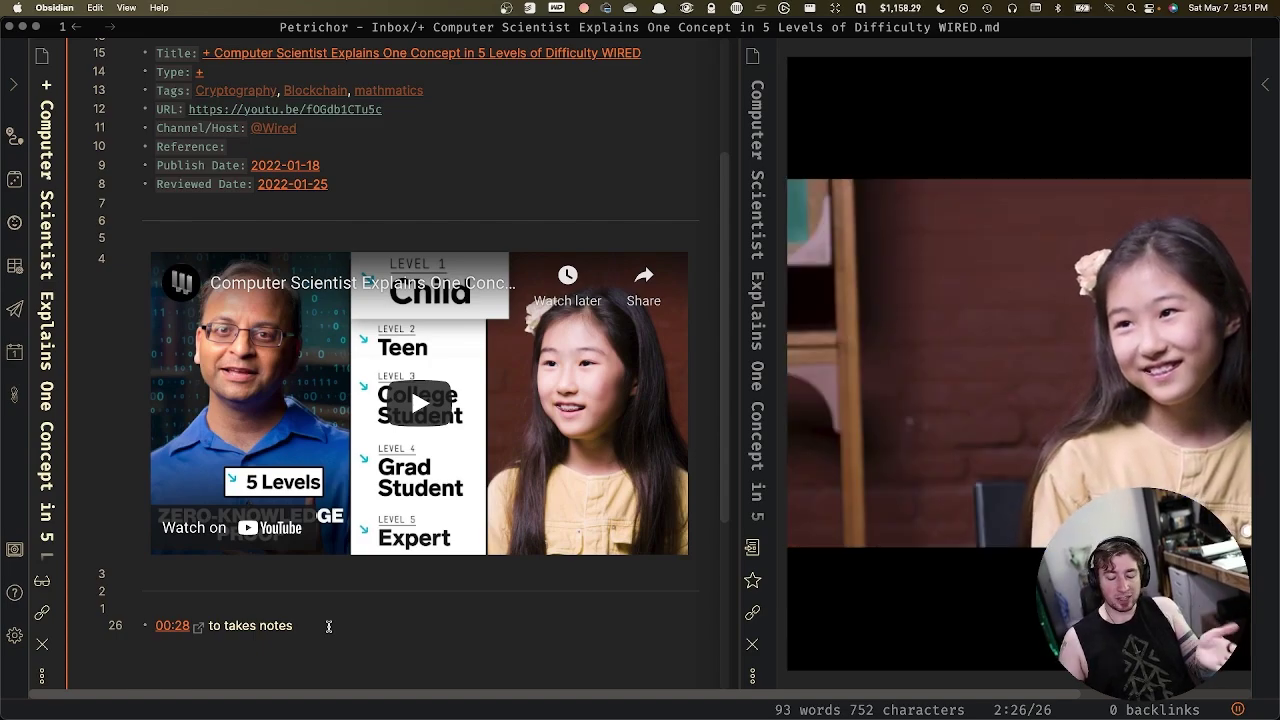
Add a new bullet with a video timestamp at 01:43 and resolve its cursor placeholder
key(Return)
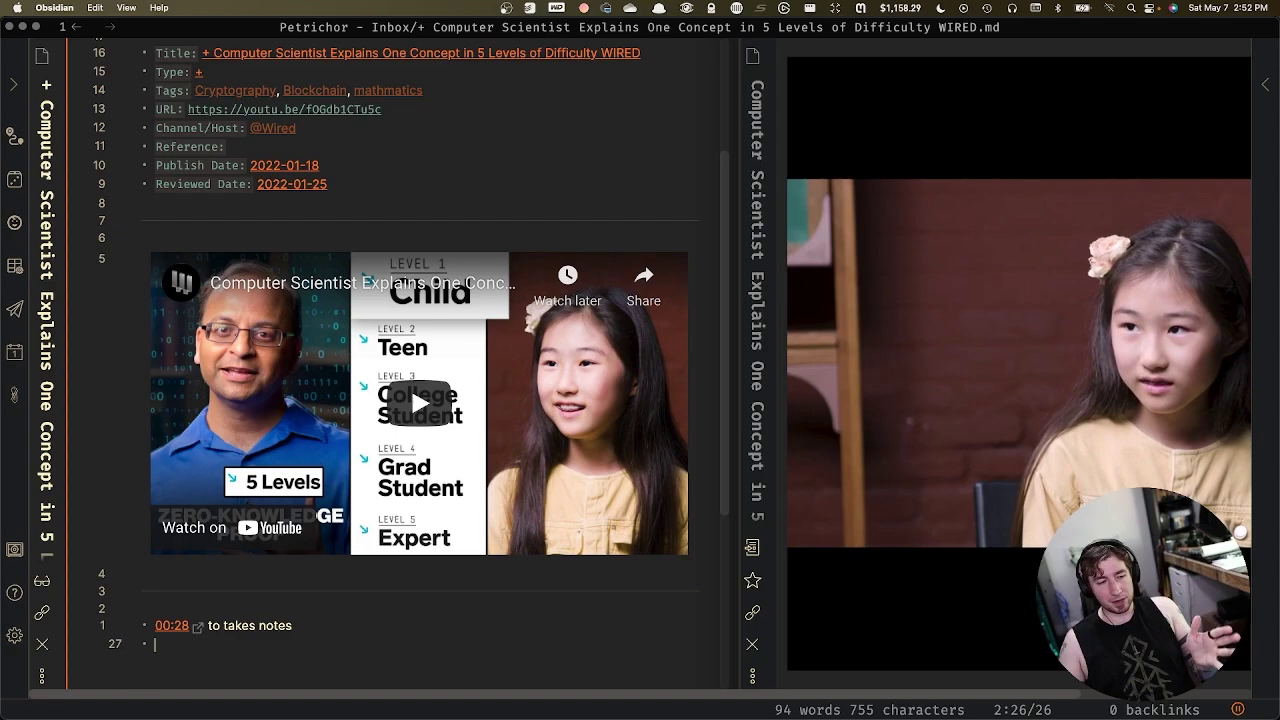
key(alt+t)
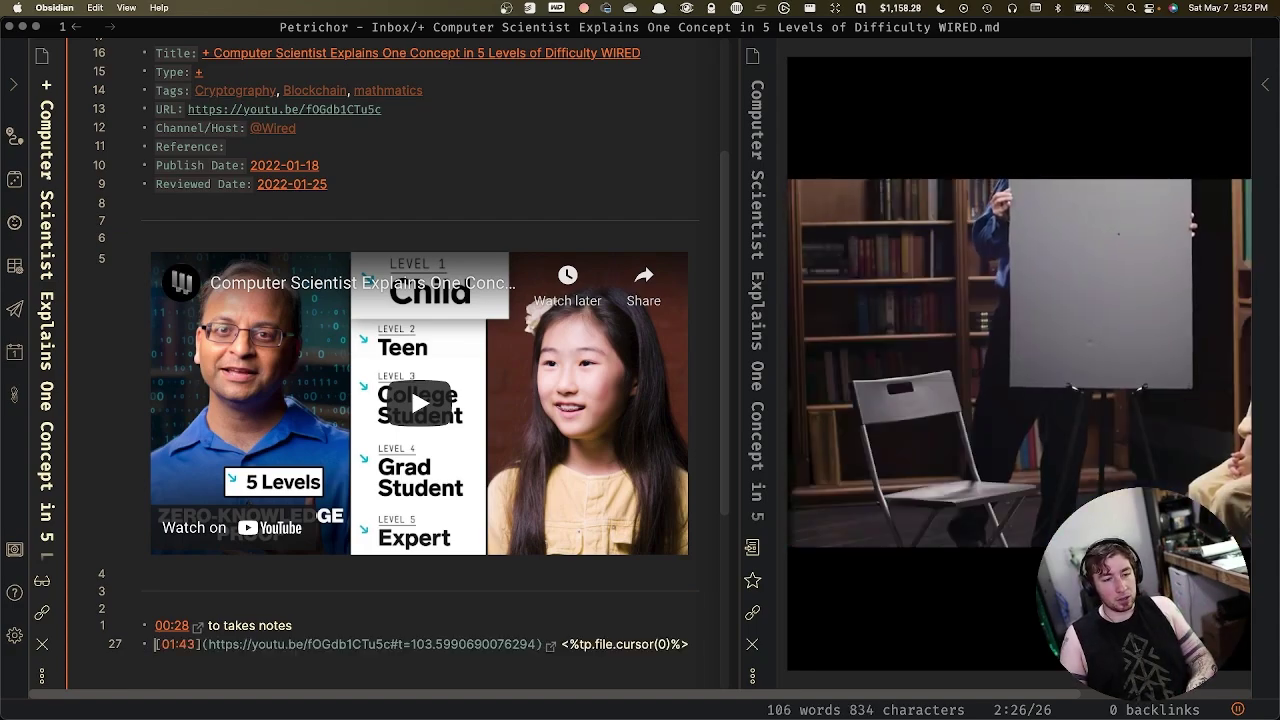
key(alt+Tab)
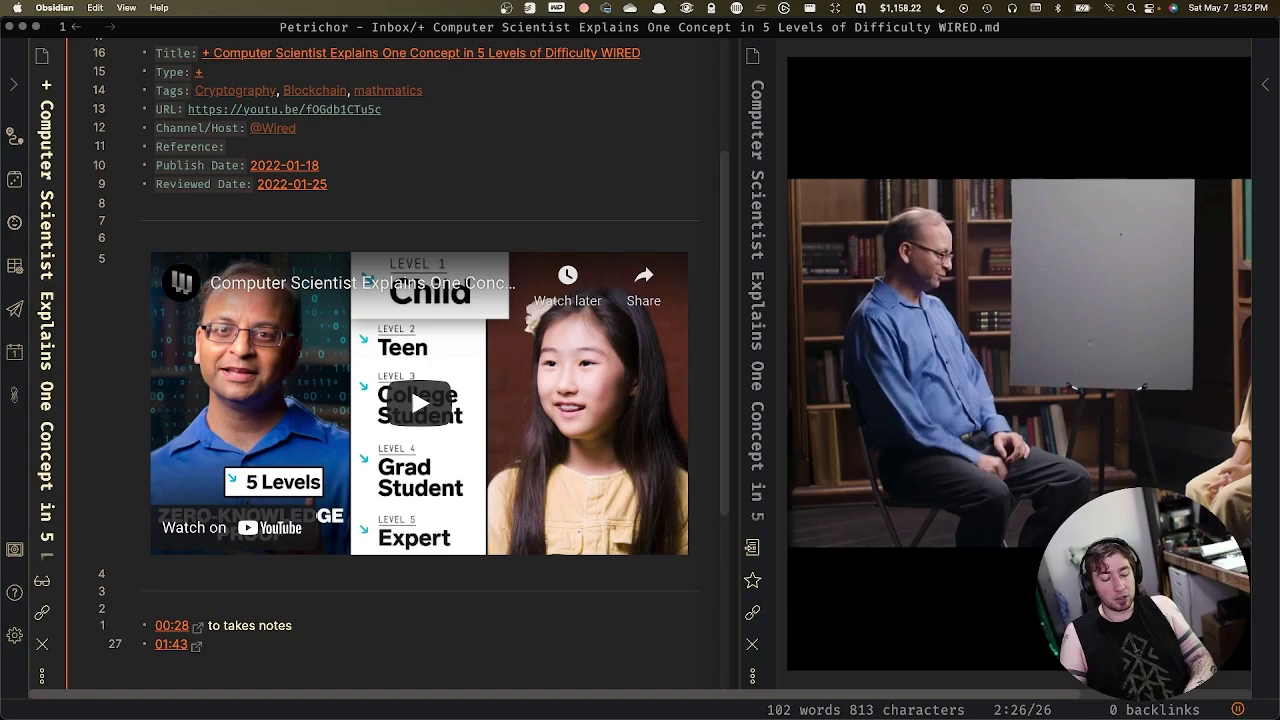
Add the text "notes" after the 01:43 timestamp in the bullet list
text(notes)
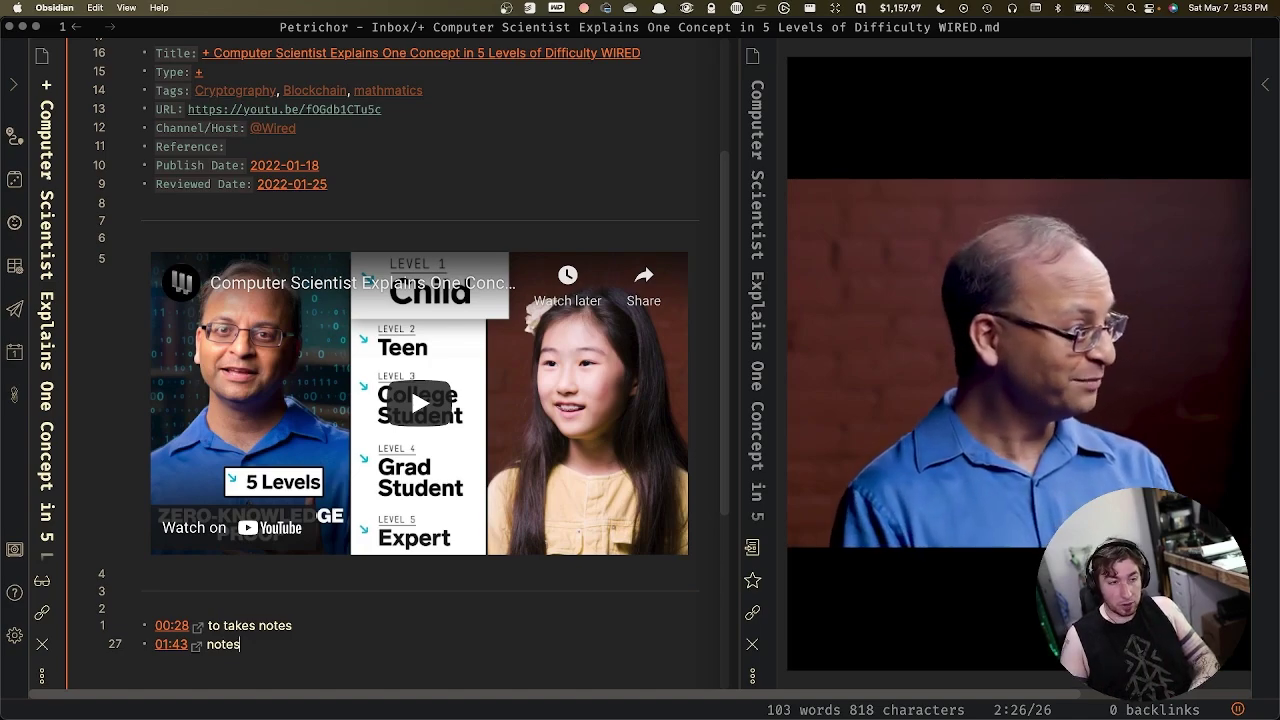
Filter the hotkey settings by "media ex" to review the Media Extended shortcuts, and close the settings
key(super+comma)
click(210, 331)
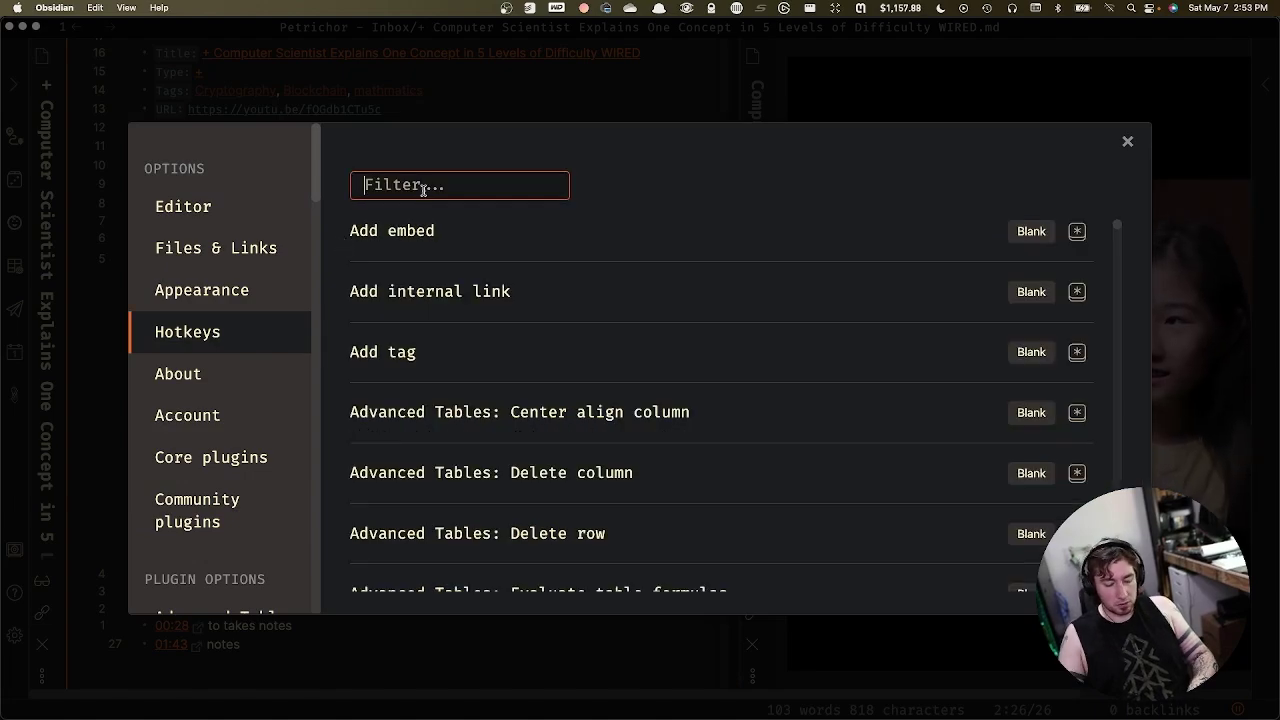
text(media ex)
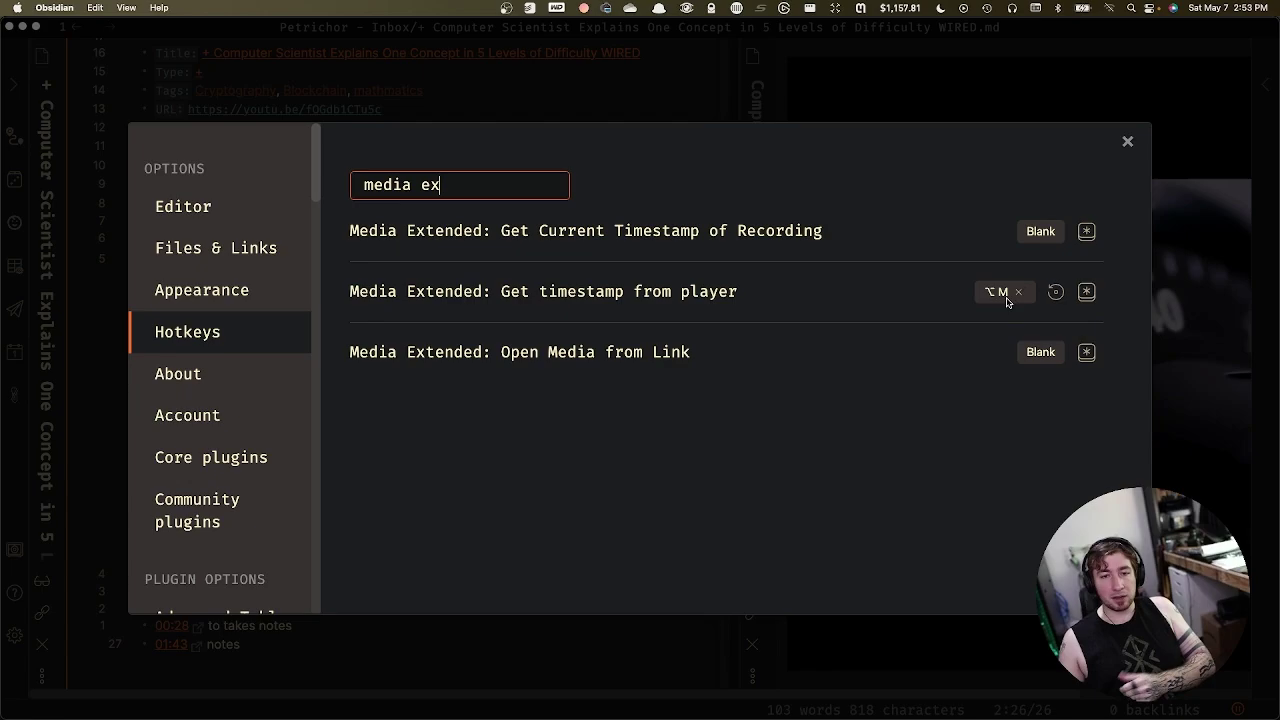
click(1127, 142)
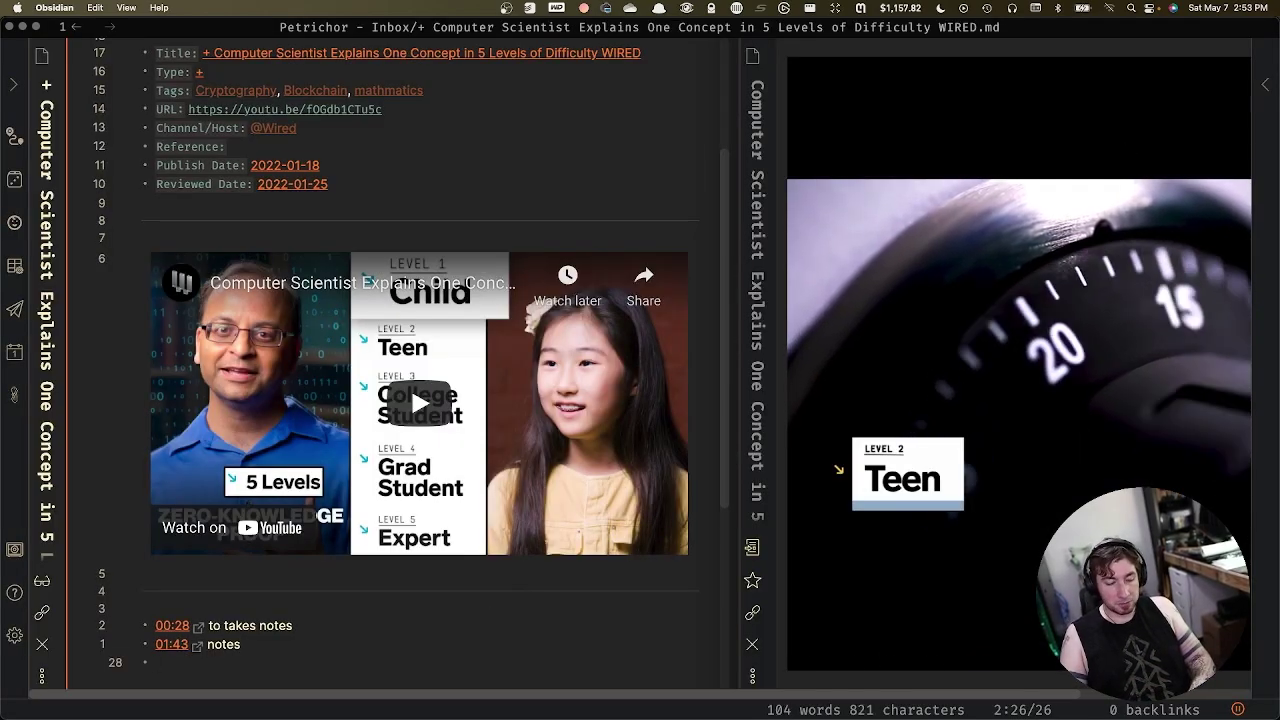
Insert a video timestamp at 03:30 in the new bullet, resolve its cursor placeholder, and add the note "take more notes"
key(alt+m)
key(alt+Tab)
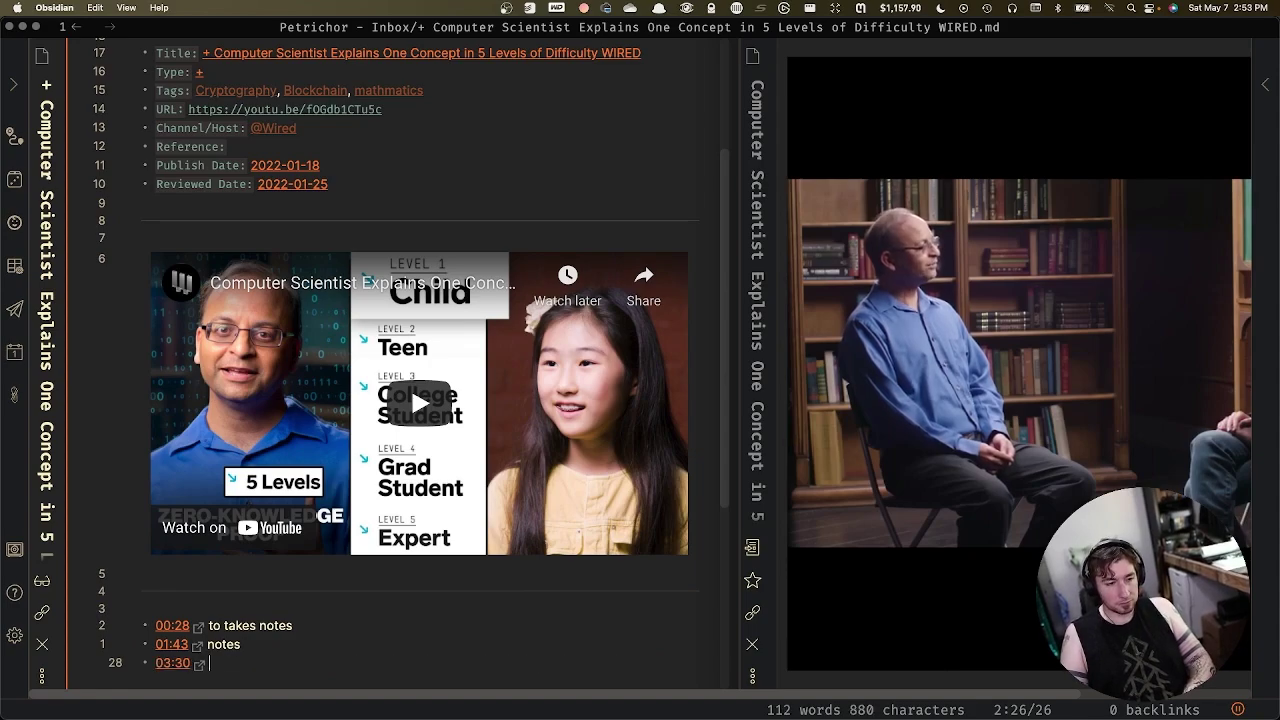
text(take more notes)
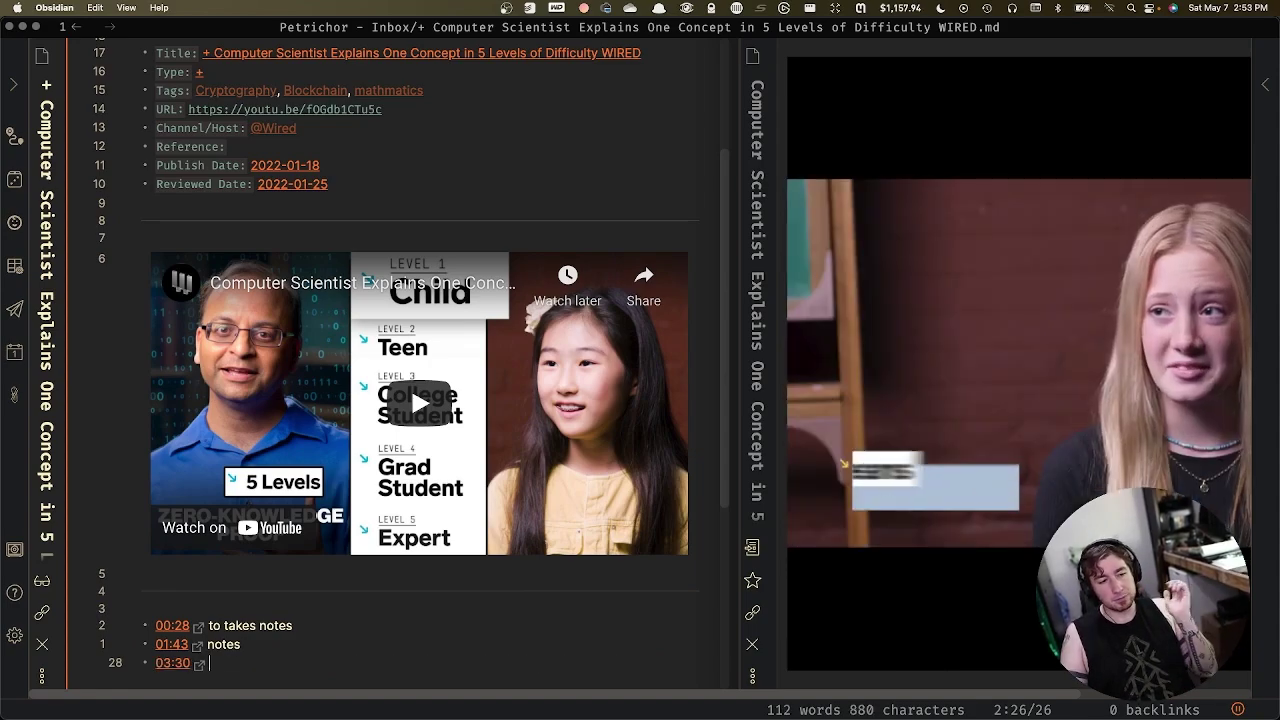